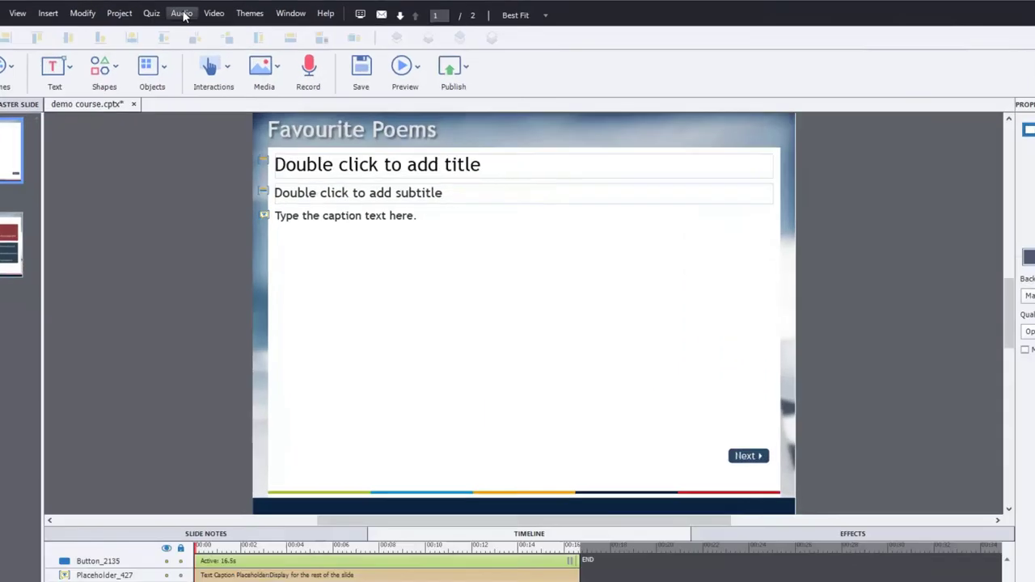
Open the Audio menu and close it again without choosing a command.
left_click(203, 11)
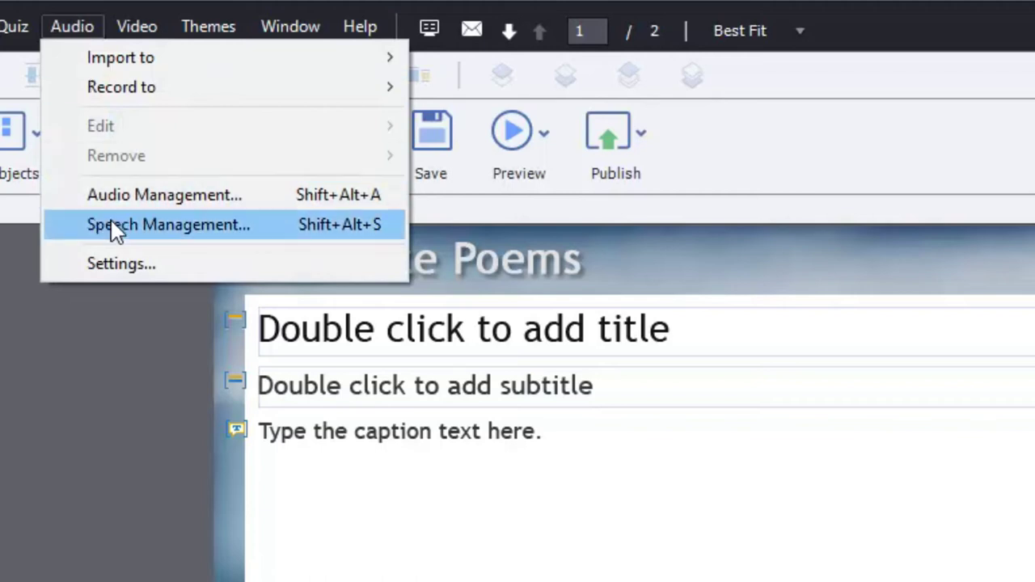
left_click(118, 471)
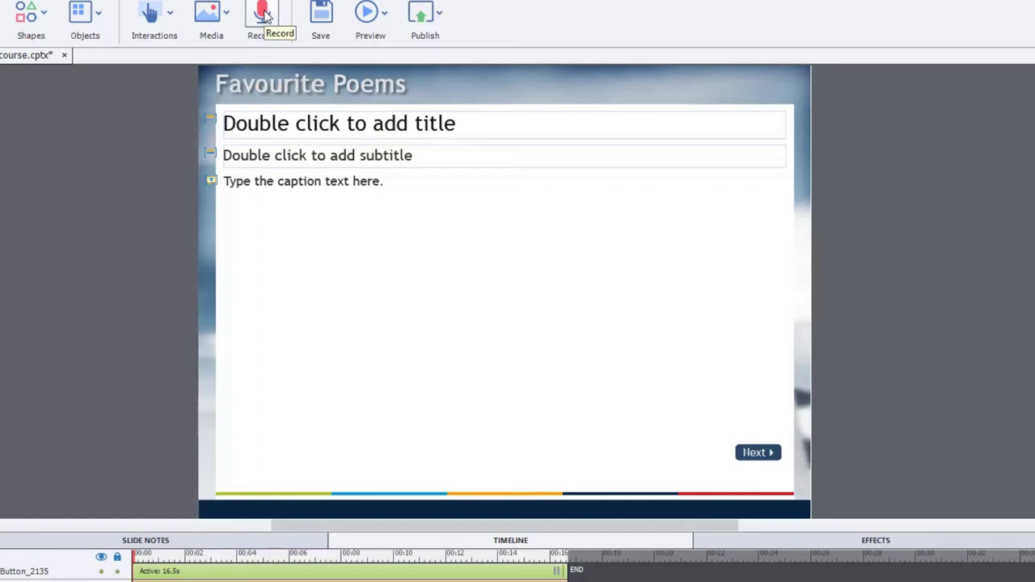
Open Slide Audio and start recording the narration, declining microphone calibration.
left_click(264, 15)
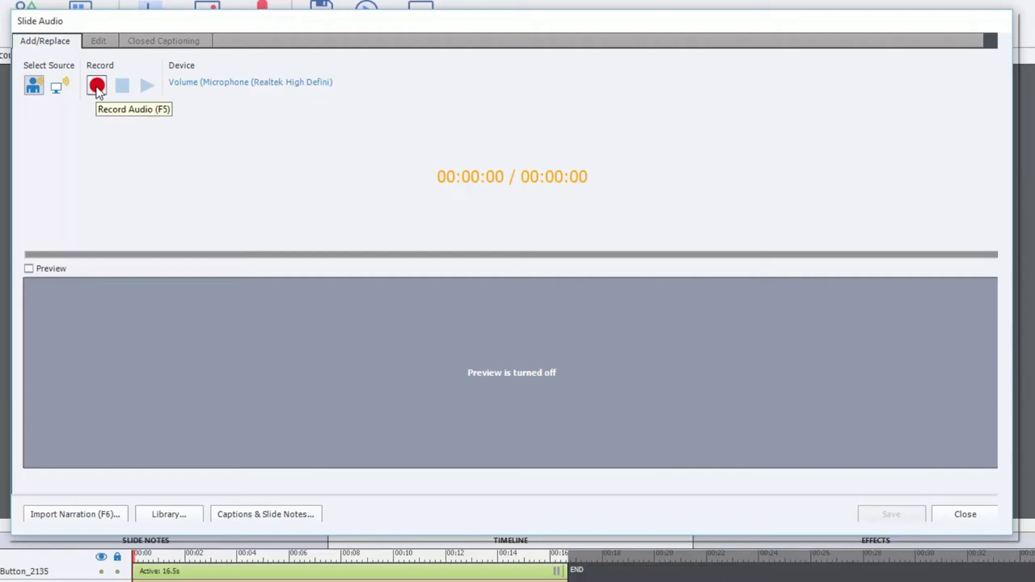
left_click(97, 86)
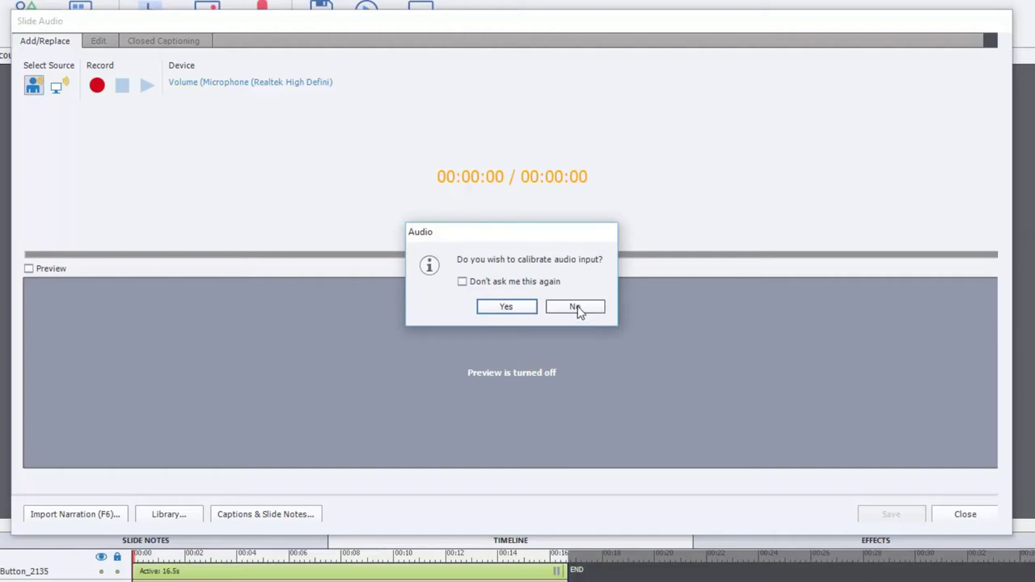
left_click(577, 307)
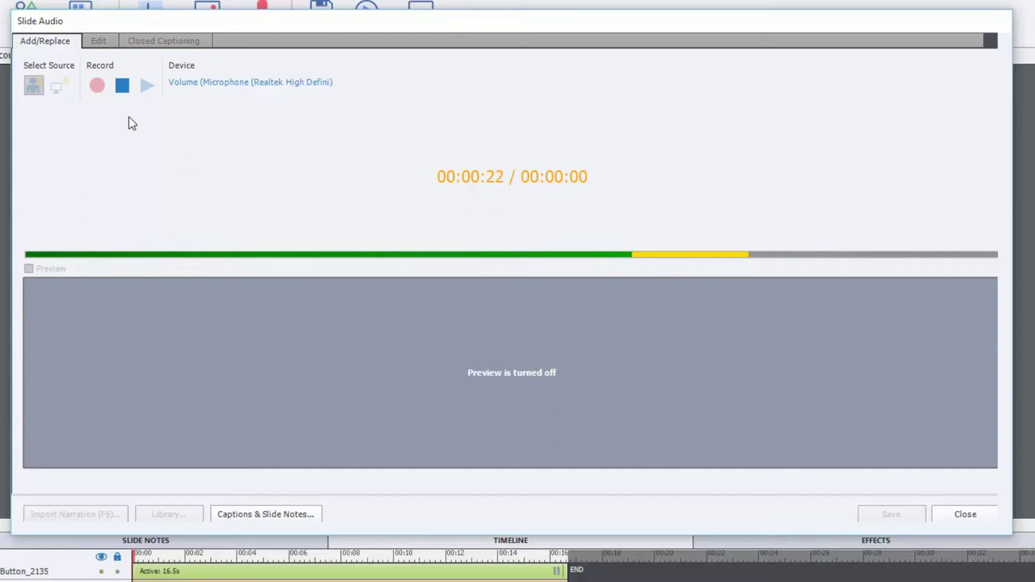
Stop recording, save the narration, and extend the slide display time to 23.4 seconds.
left_click(122, 85)
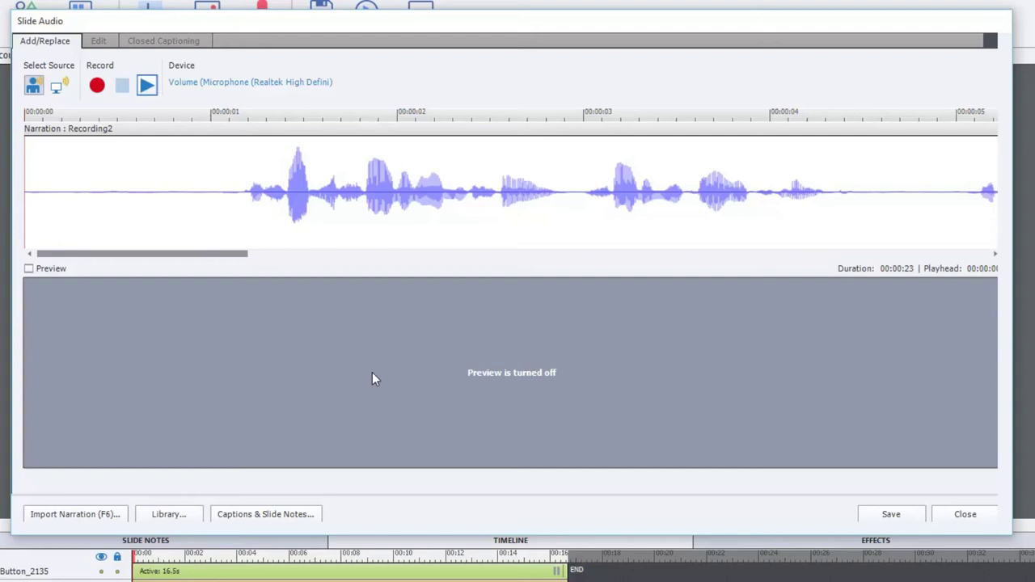
left_click(902, 522)
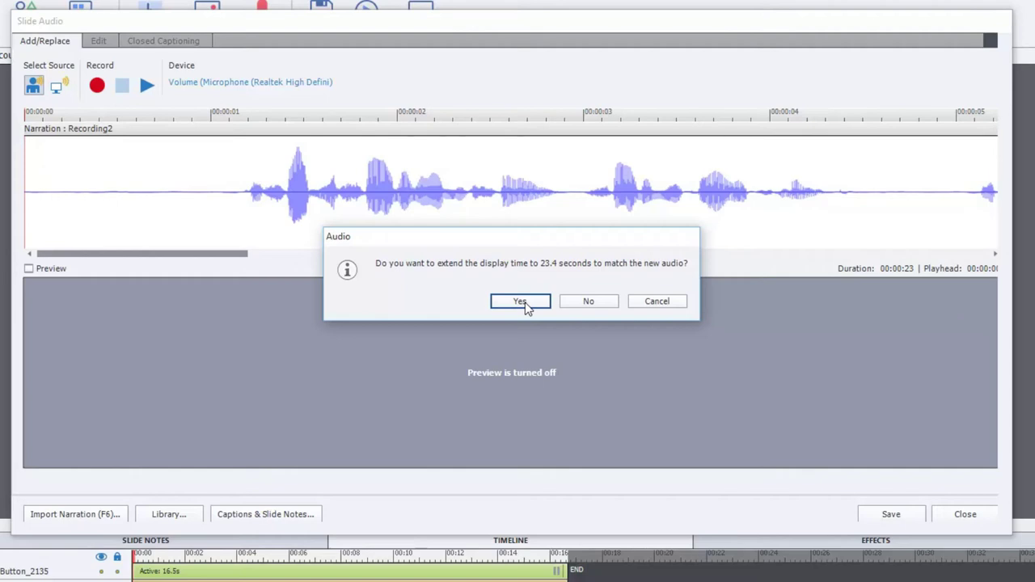
left_click(522, 303)
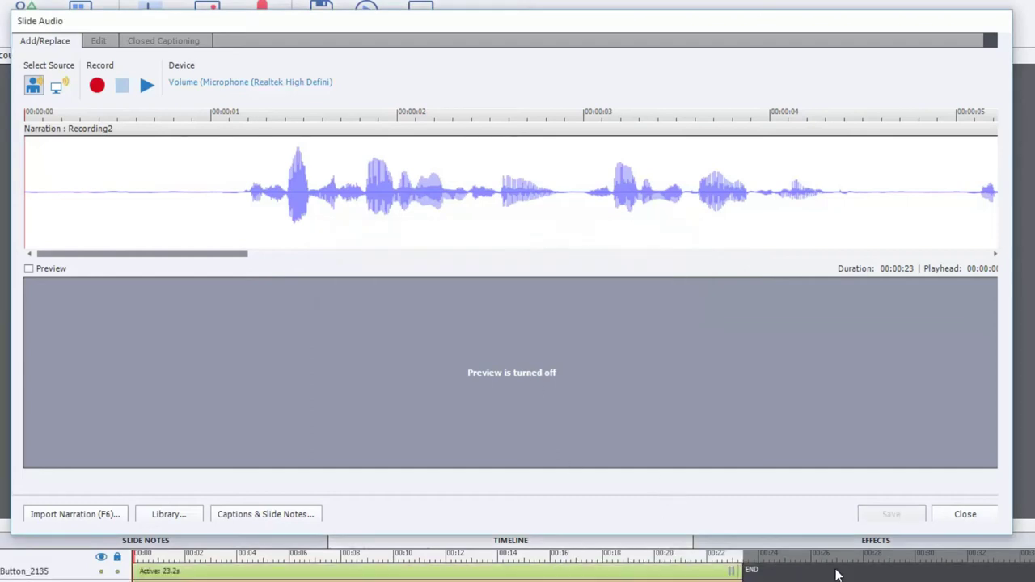
Close Slide Audio, preview the slide with its narration, and select the Recording2.wav track.
left_click(964, 516)
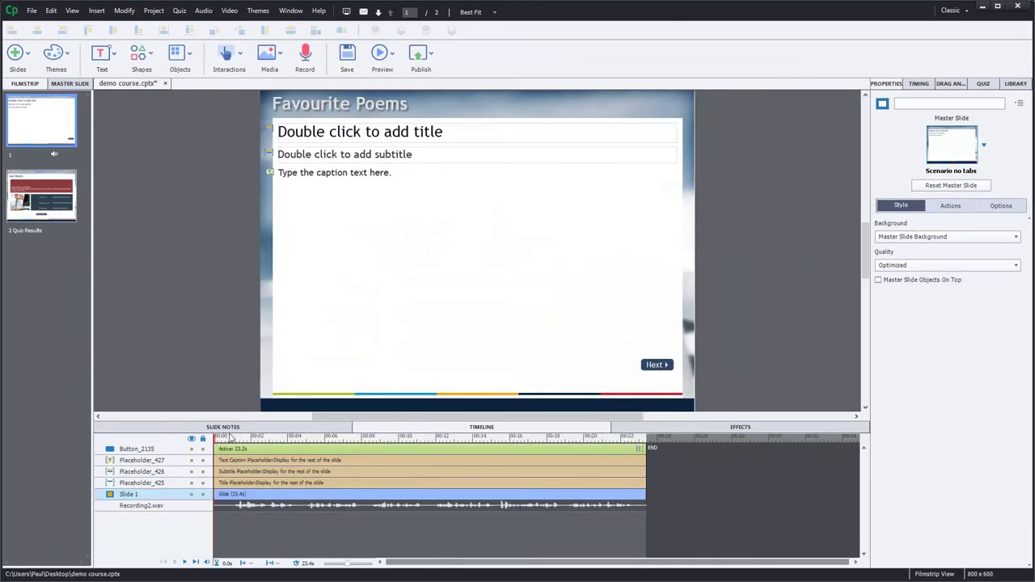
left_click(186, 562)
left_click(185, 562)
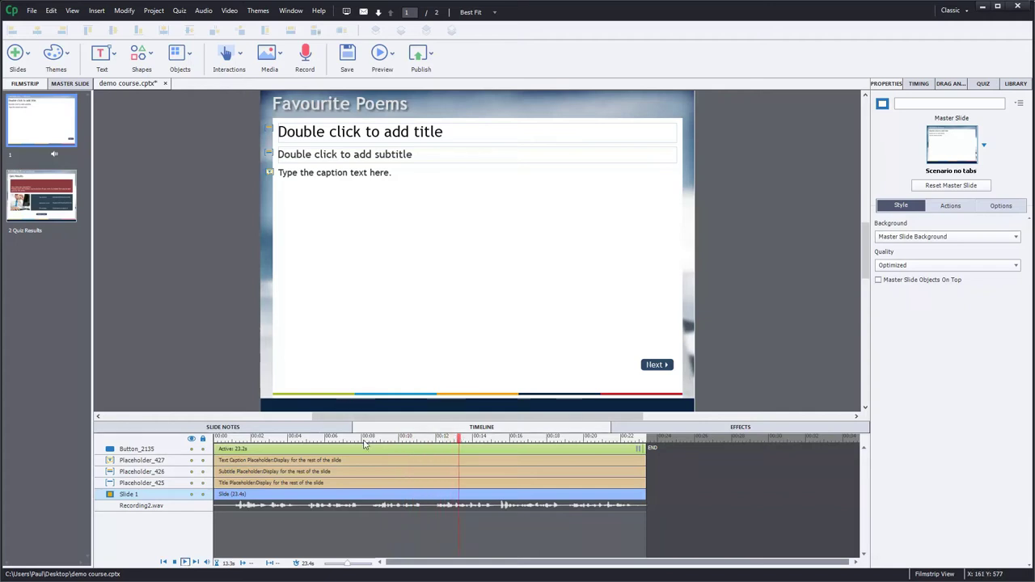
left_click(415, 505)
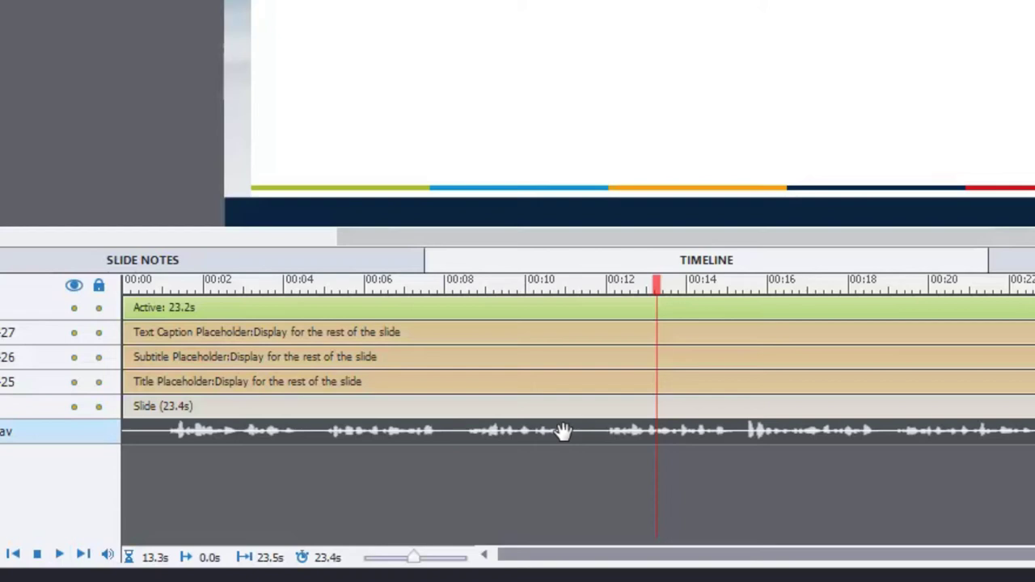
Locate the narration track in the Library and show Recording2.wav's Audio Properties.
right_click(563, 431)
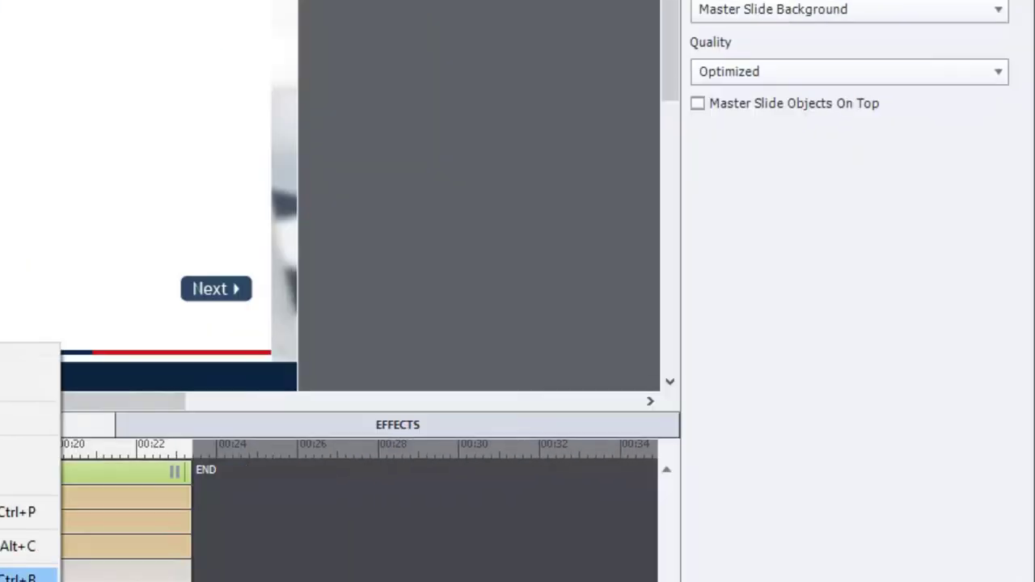
left_click(627, 416)
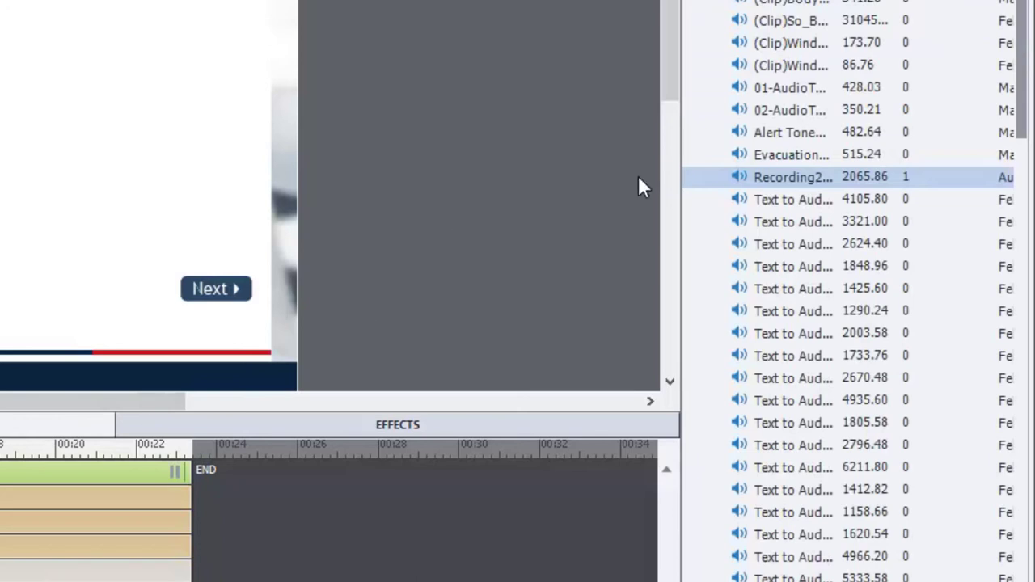
double_click(819, 175)
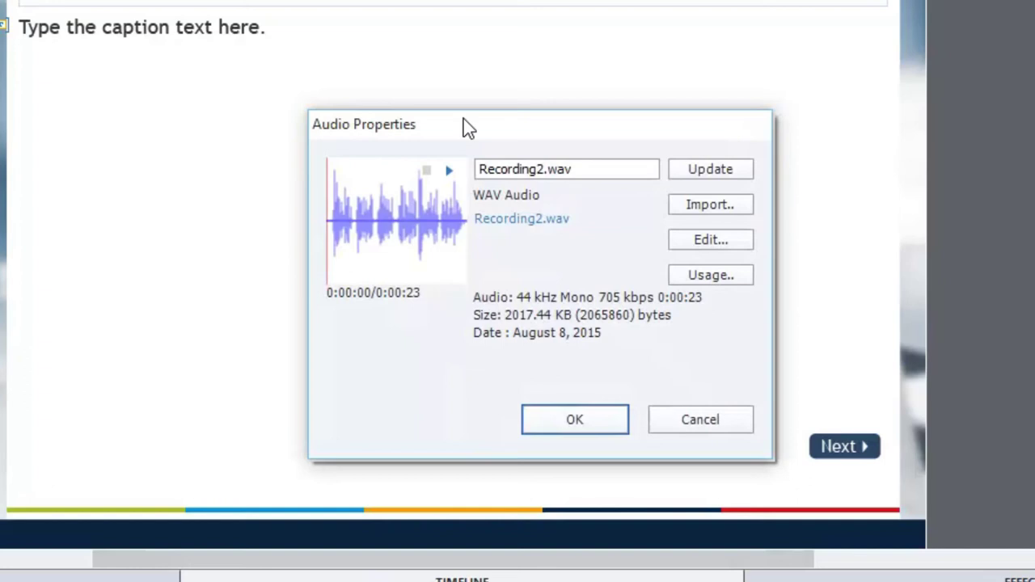
Open Recording2.wav in Edit Audio, then select and replay its silent first second.
left_click(712, 242)
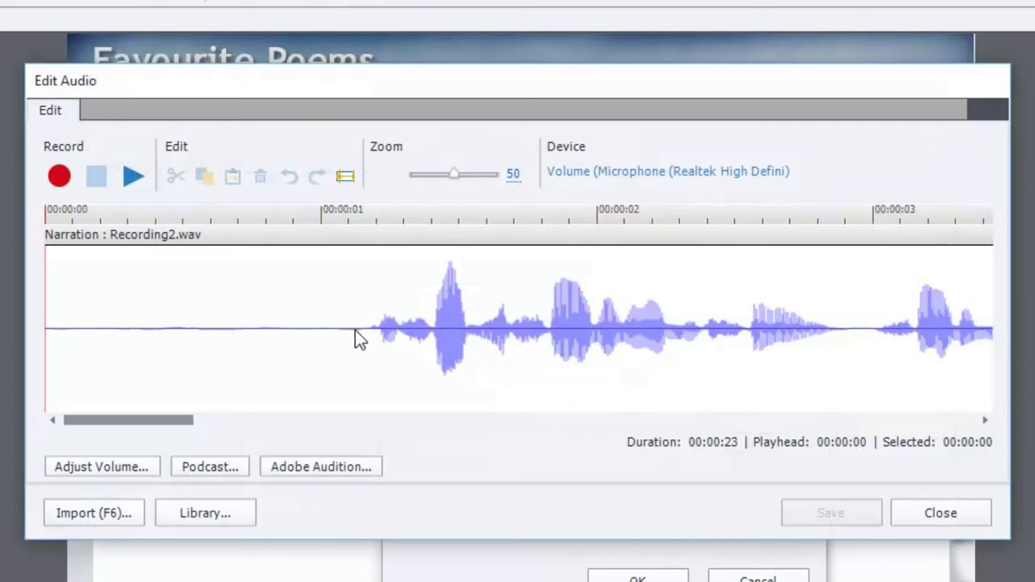
left_click_drag(355, 330, 29, 331)
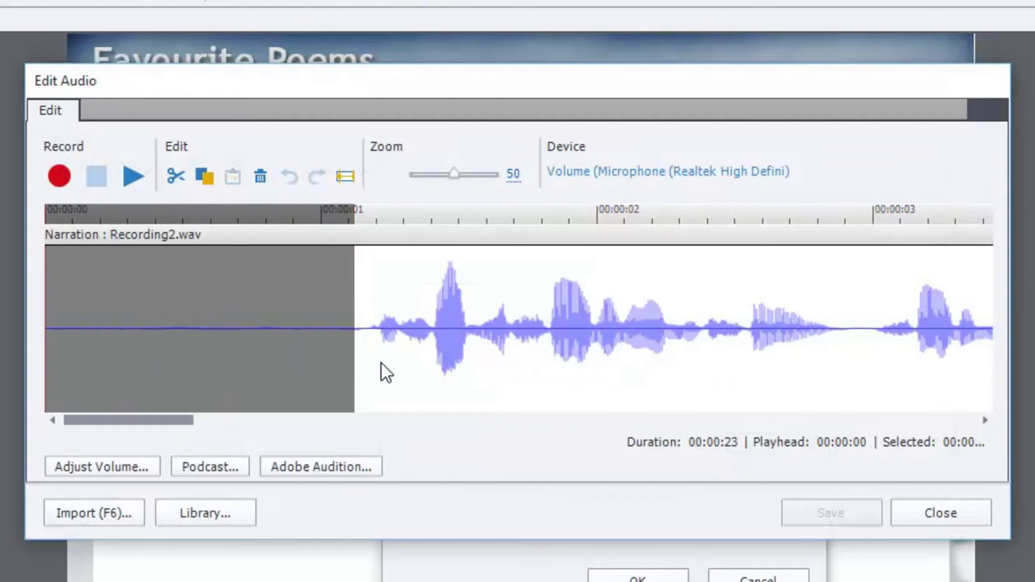
left_click(137, 176)
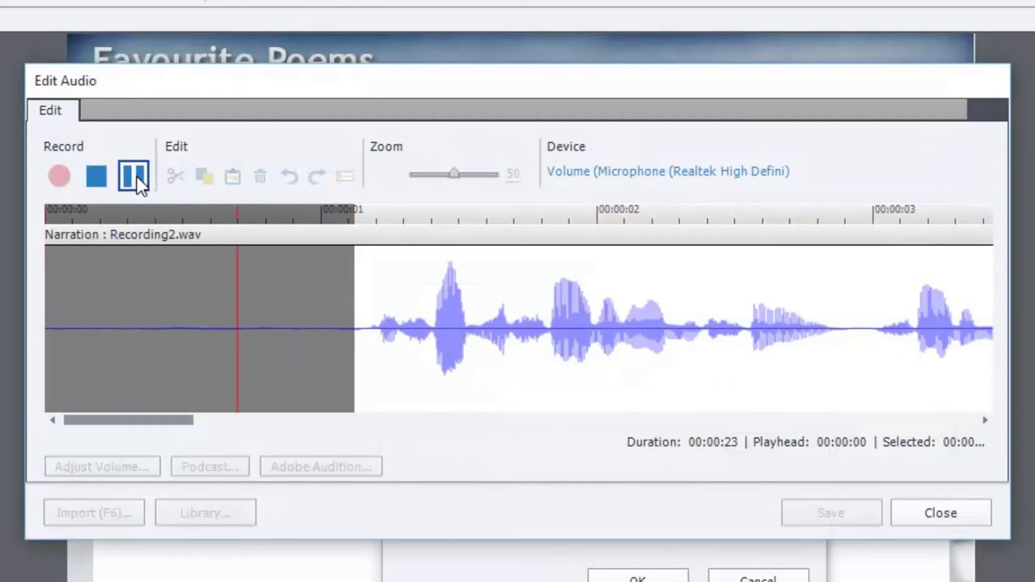
left_click(137, 176)
left_click(136, 176)
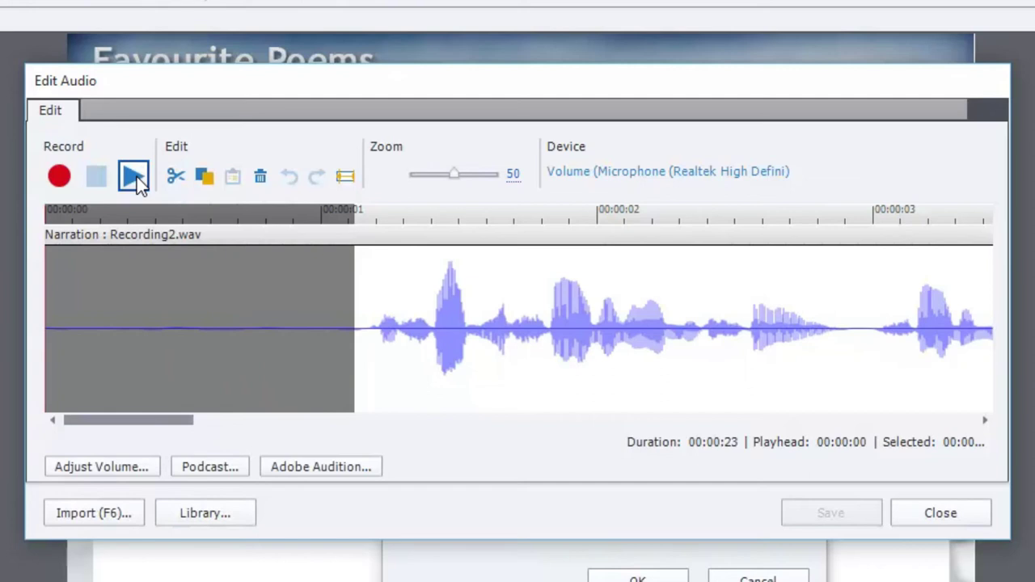
left_click(375, 370)
left_click_drag(369, 333, 46, 334)
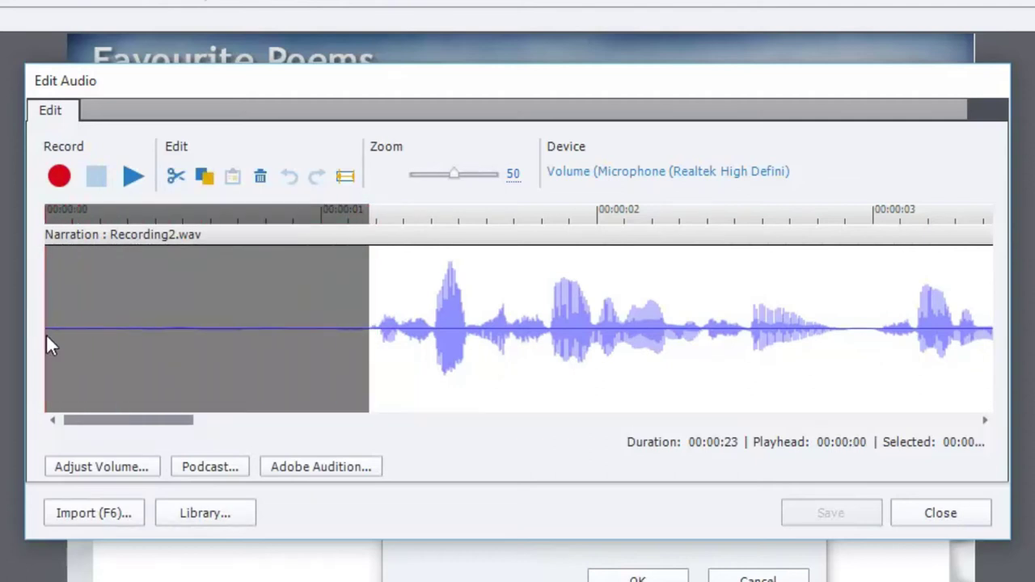
Insert silence before the speech and play back the first two seconds to check it.
left_click(349, 179)
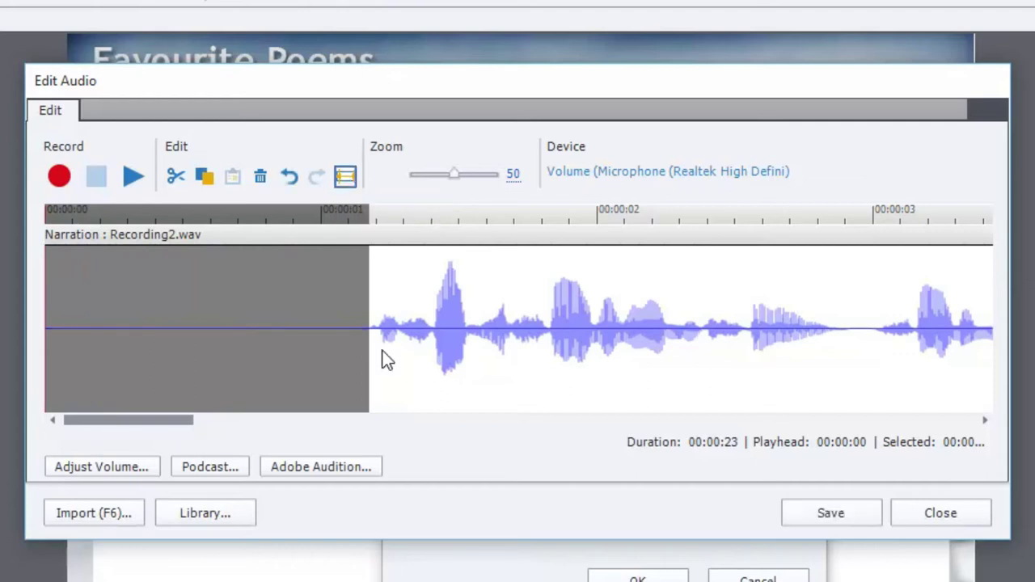
left_click(393, 306)
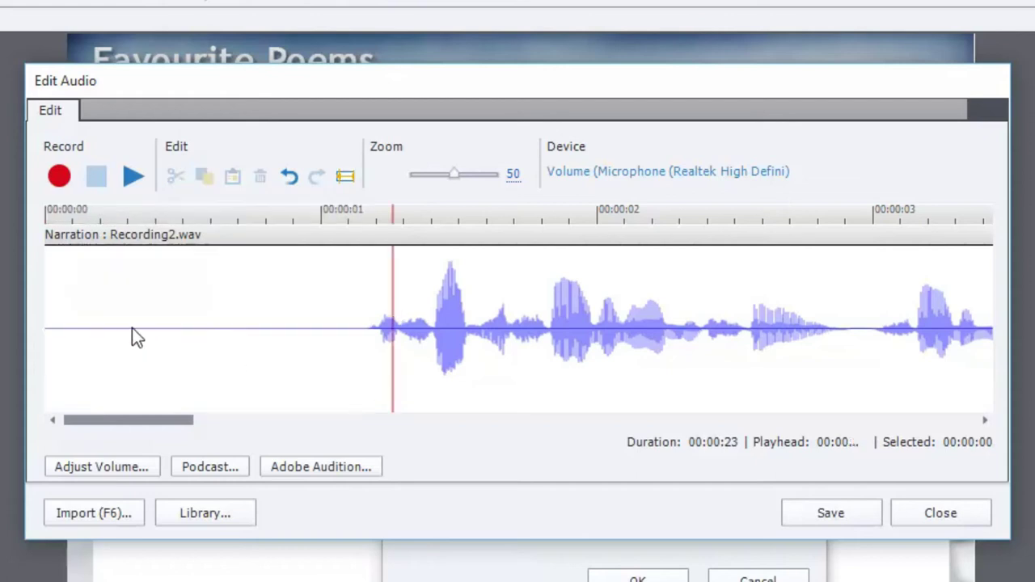
left_click(76, 323)
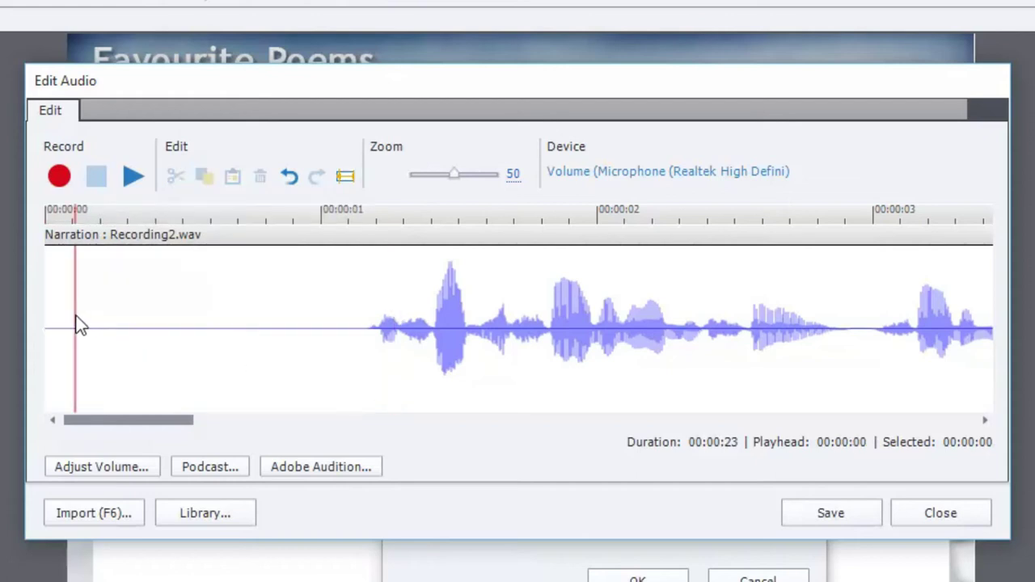
left_click(132, 177)
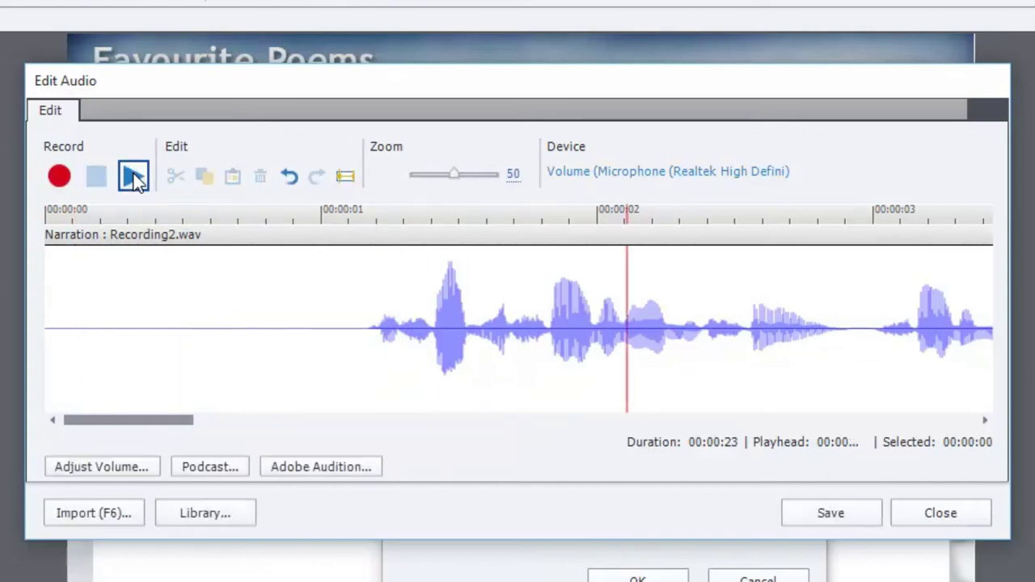
left_click(132, 177)
Delete part of the leading silence so the speech starts about half a second in.
left_click_drag(360, 296, 184, 276)
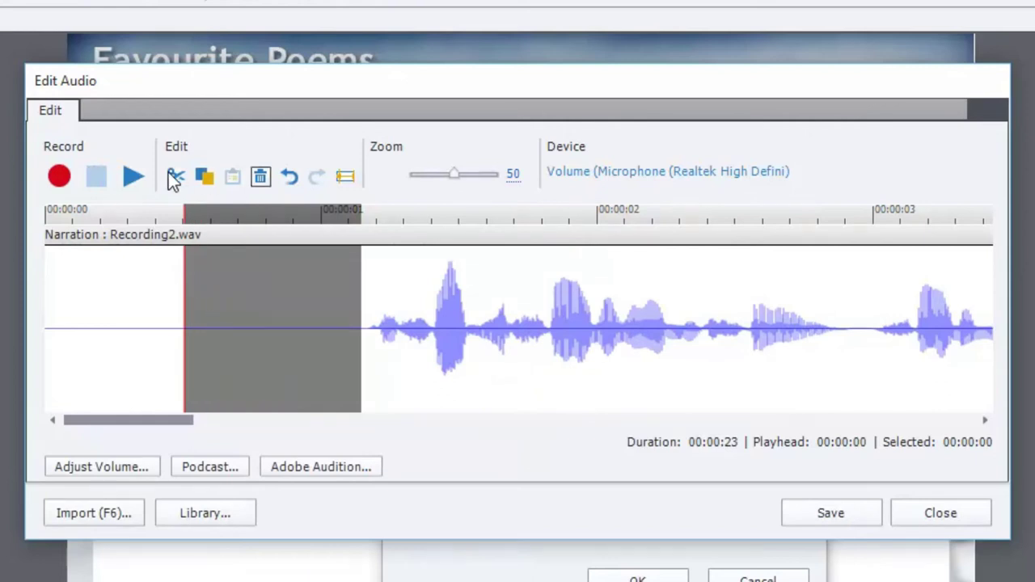
left_click(261, 179)
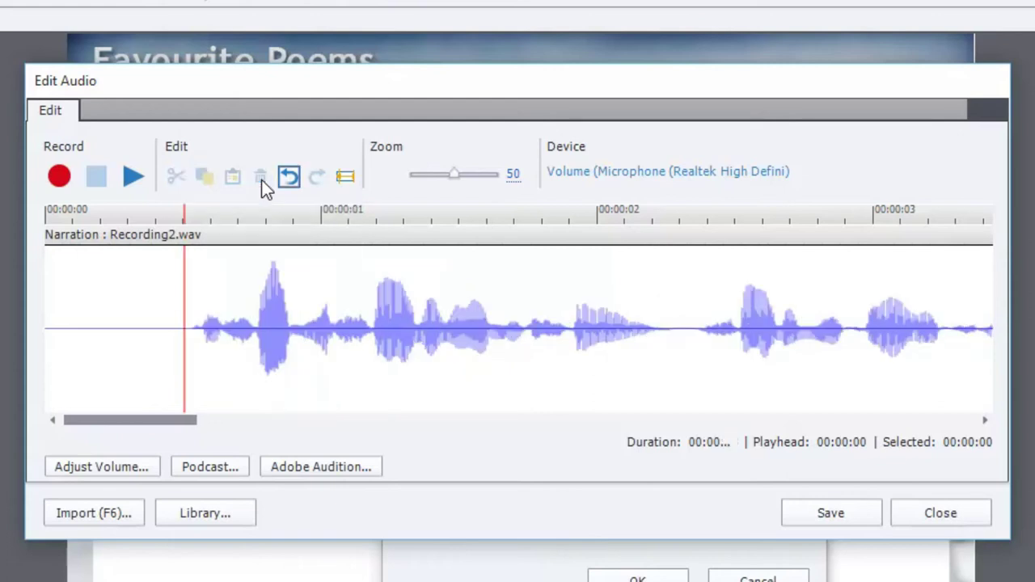
left_click(60, 285)
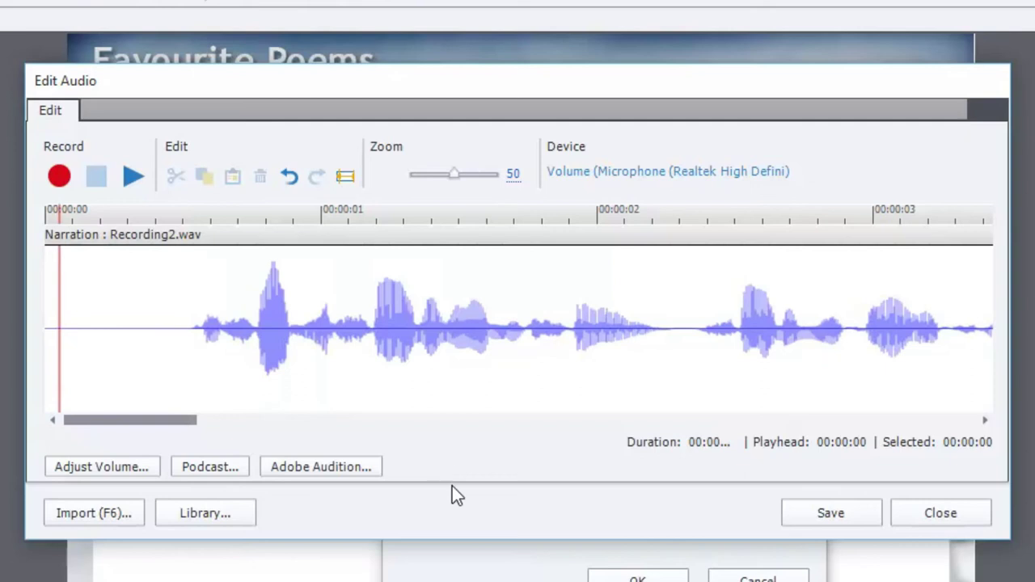
Send the narration to Adobe Audition, dismiss the missing-Audition message, and minimize Audition.
left_click(320, 469)
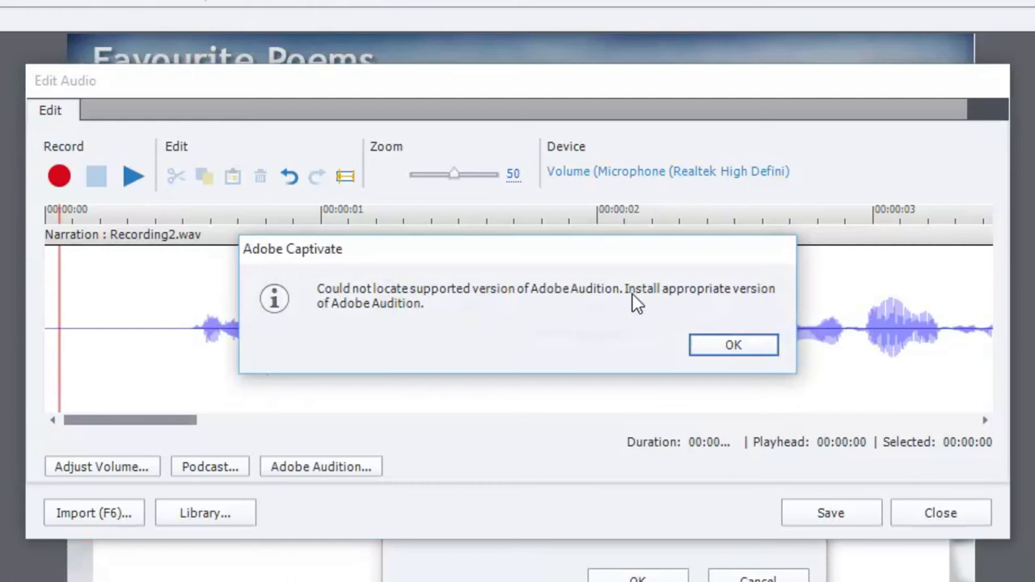
left_click(725, 341)
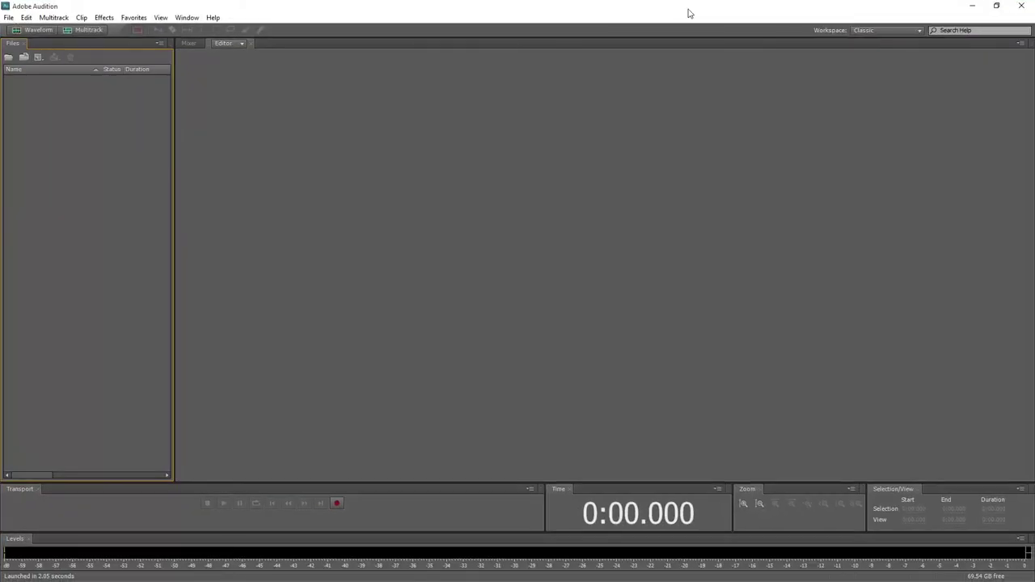
left_click_drag(689, 13, 388, 162)
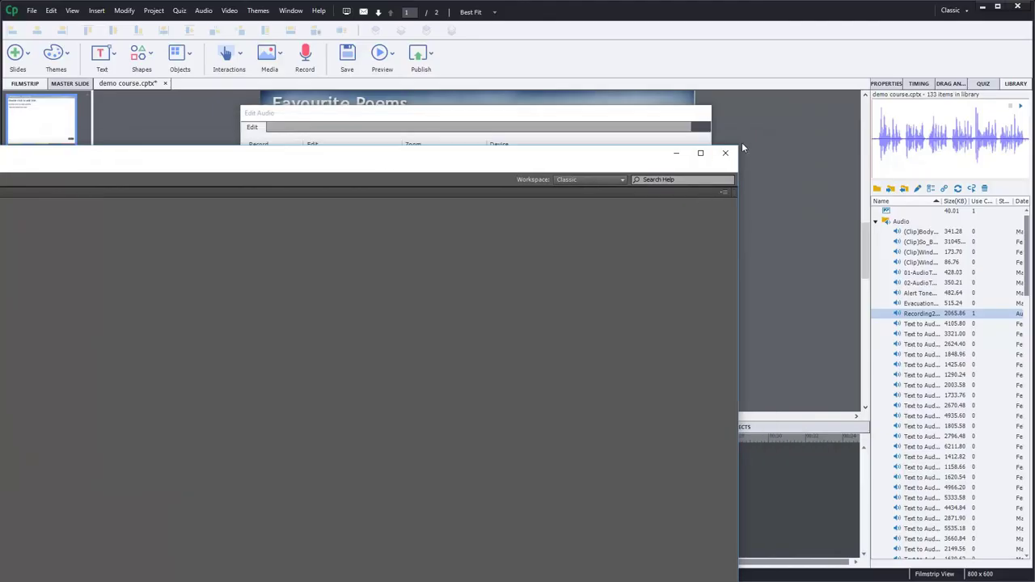
left_click_drag(737, 146, 547, 340)
left_click_drag(418, 344, 662, 125)
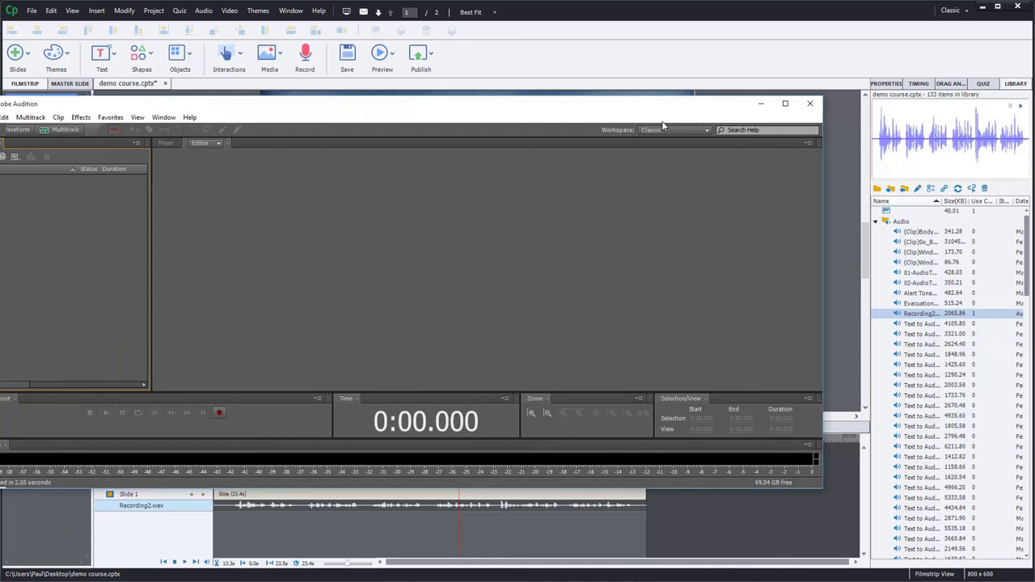
left_click(762, 109)
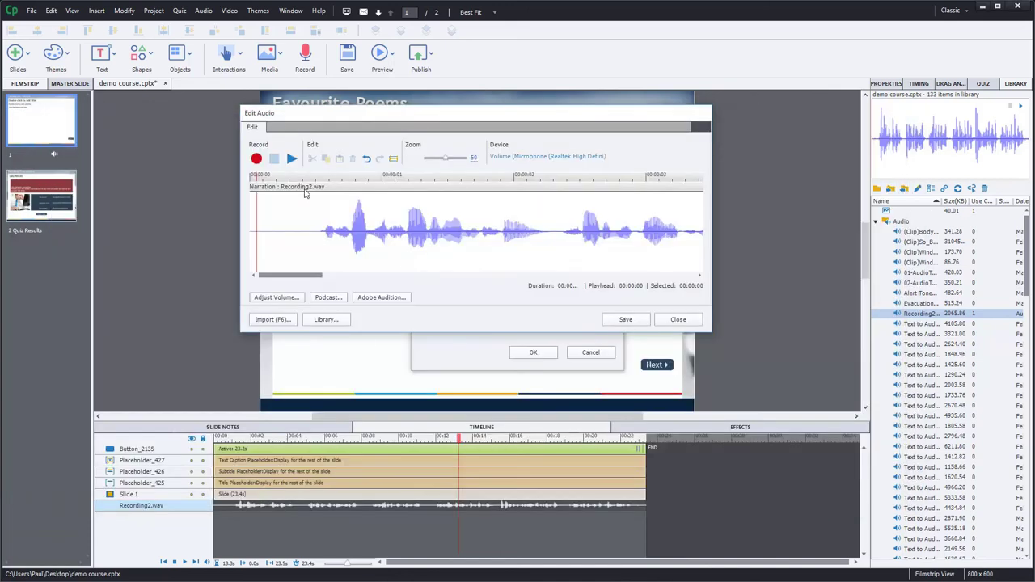
Close Edit Audio without saving changes and cancel the Audio Properties dialog.
left_click(678, 320)
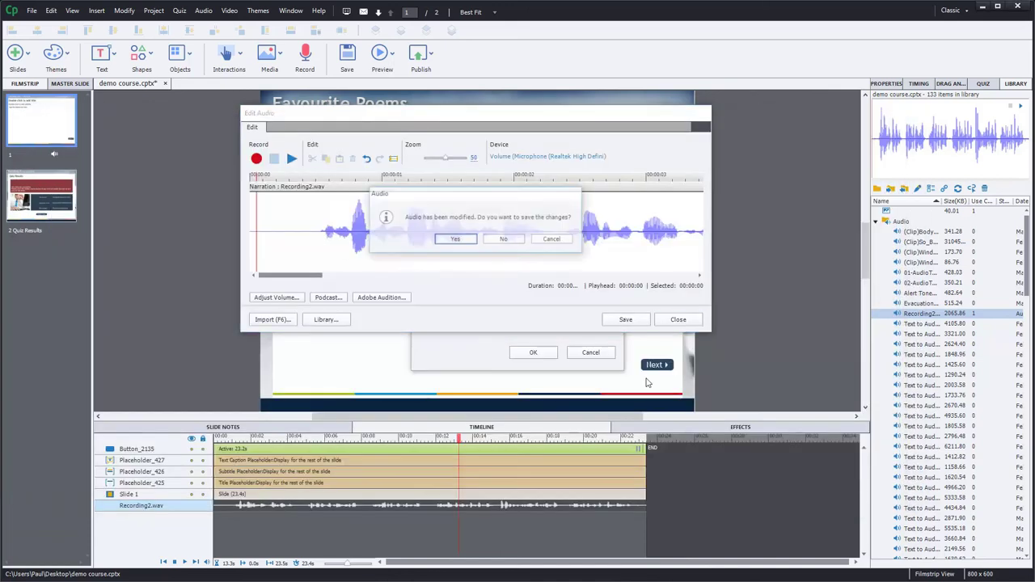
left_click(503, 238)
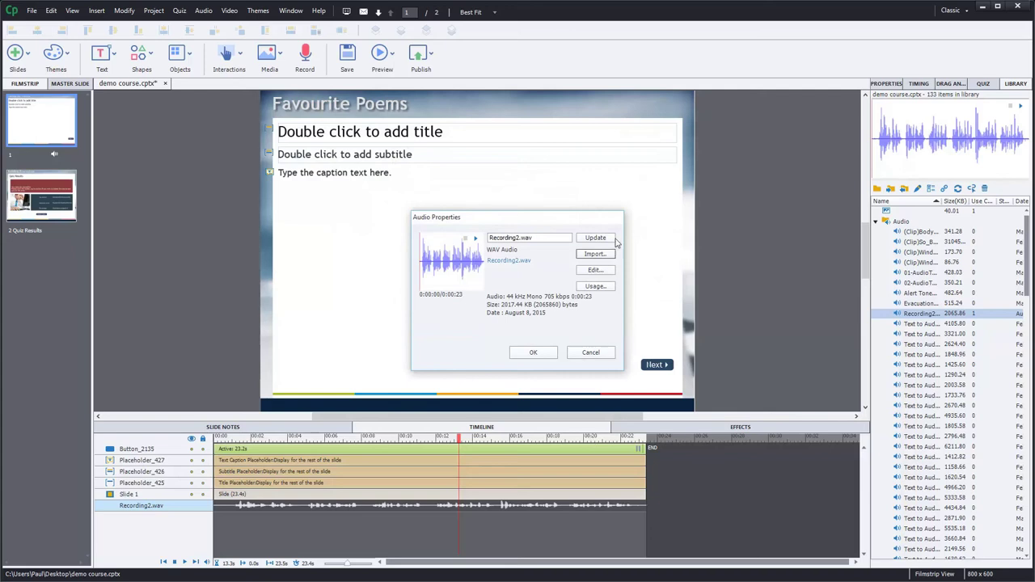
left_click(591, 353)
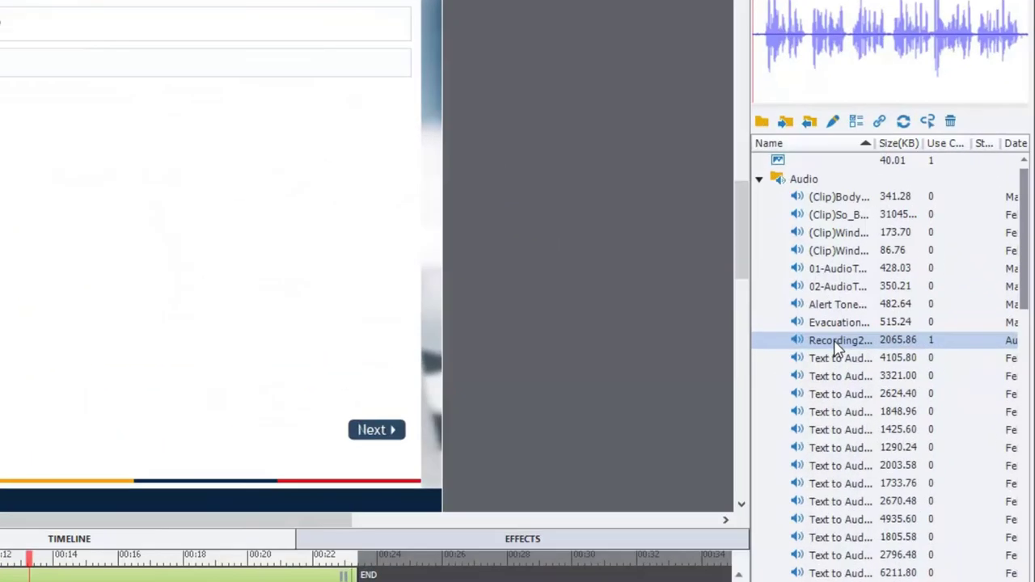
Export Recording2 from the Library as Recording2.wav on the Desktop.
right_click(920, 317)
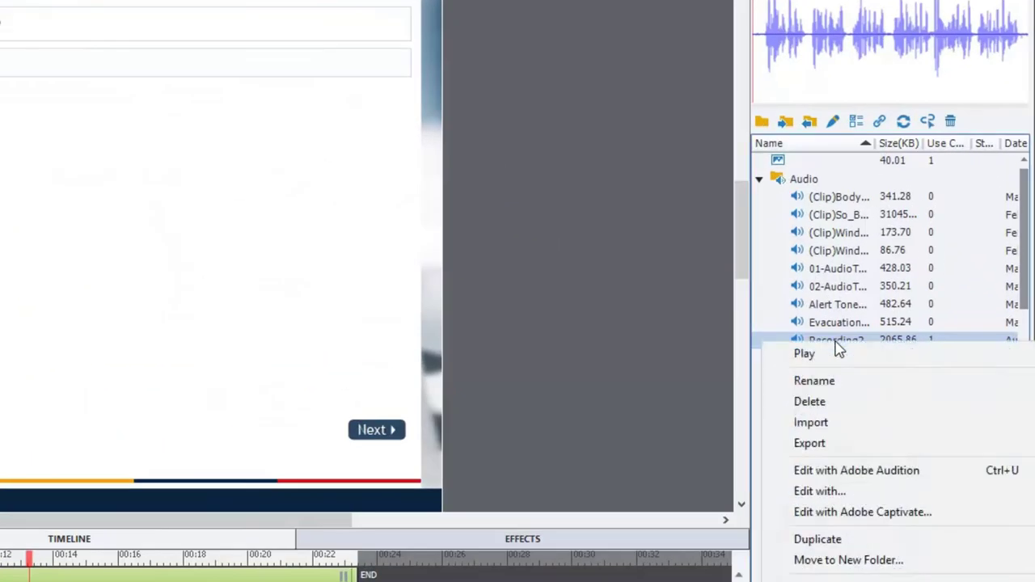
left_click(852, 443)
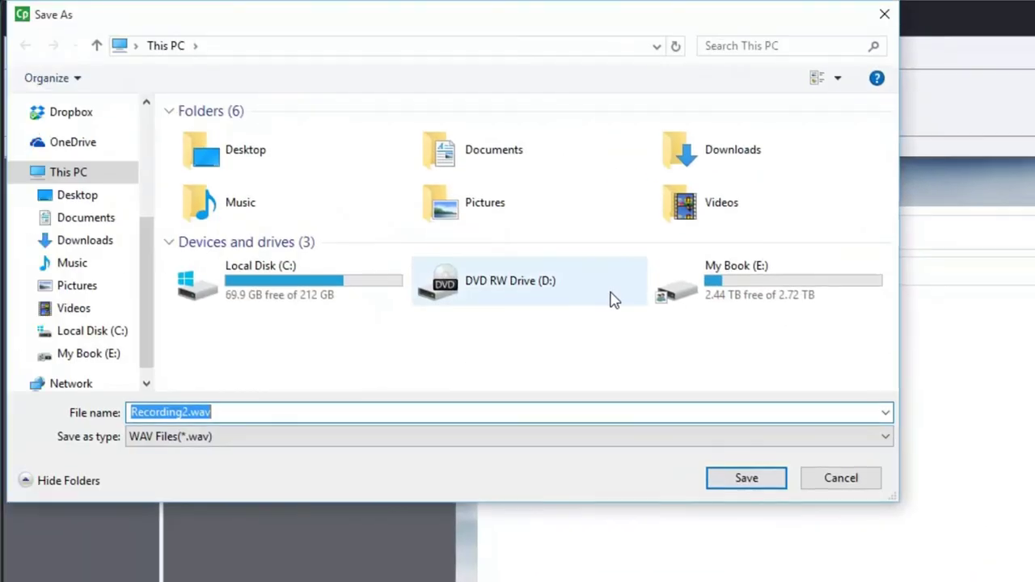
left_click(77, 197)
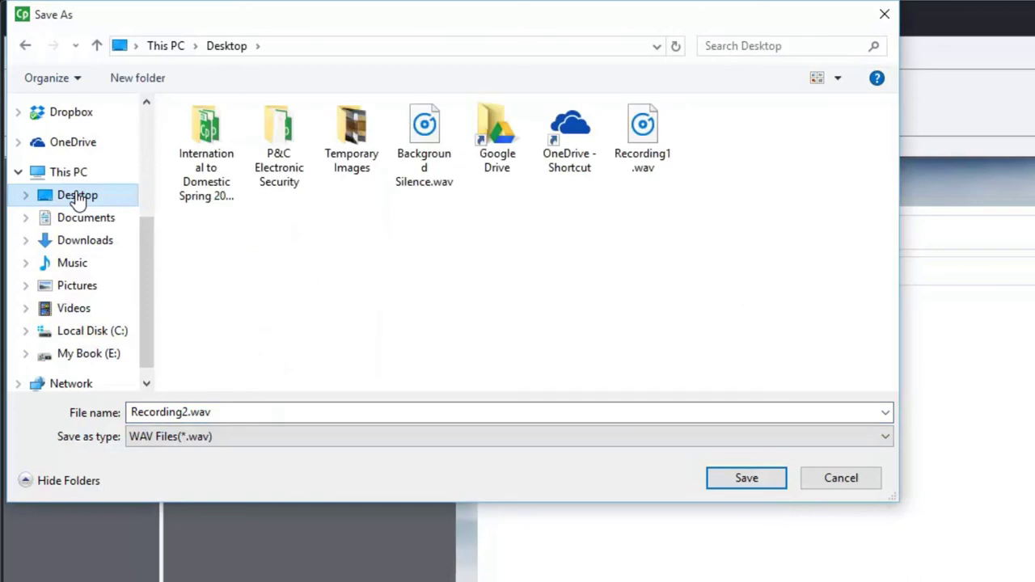
left_click(745, 478)
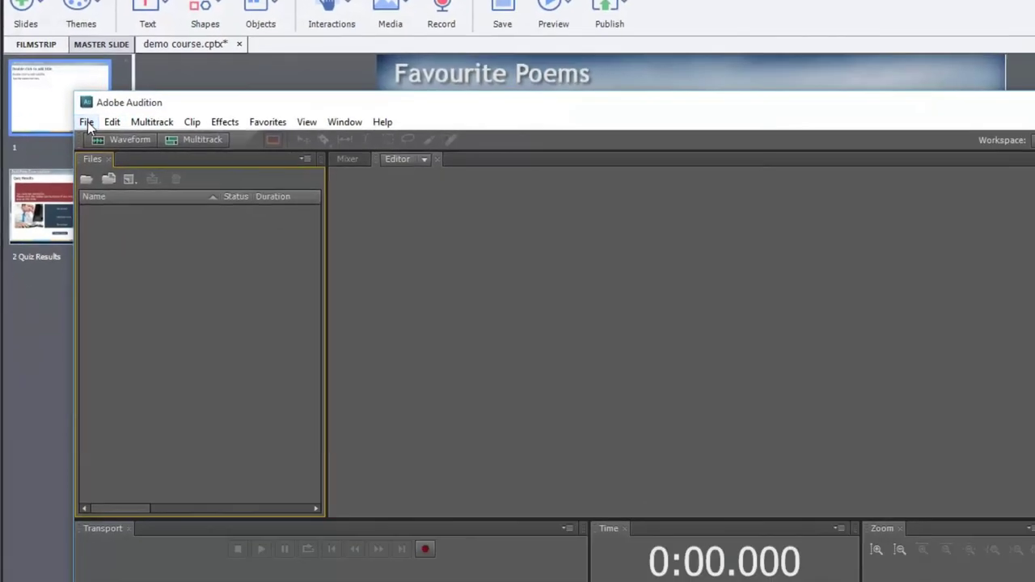
Open Recording2.wav from the Desktop in the Audition editor via File > Open.
left_click(87, 122)
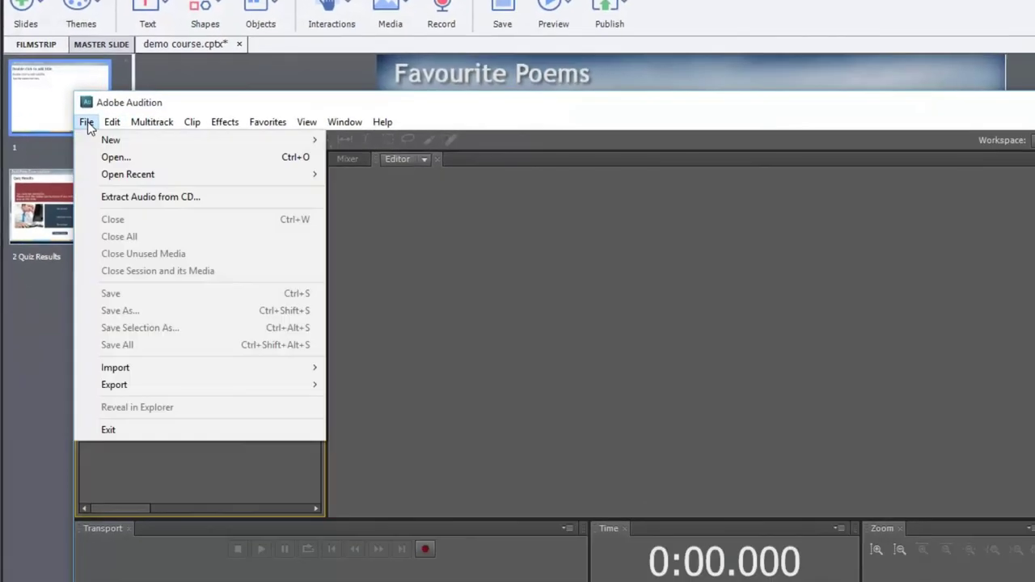
left_click(117, 158)
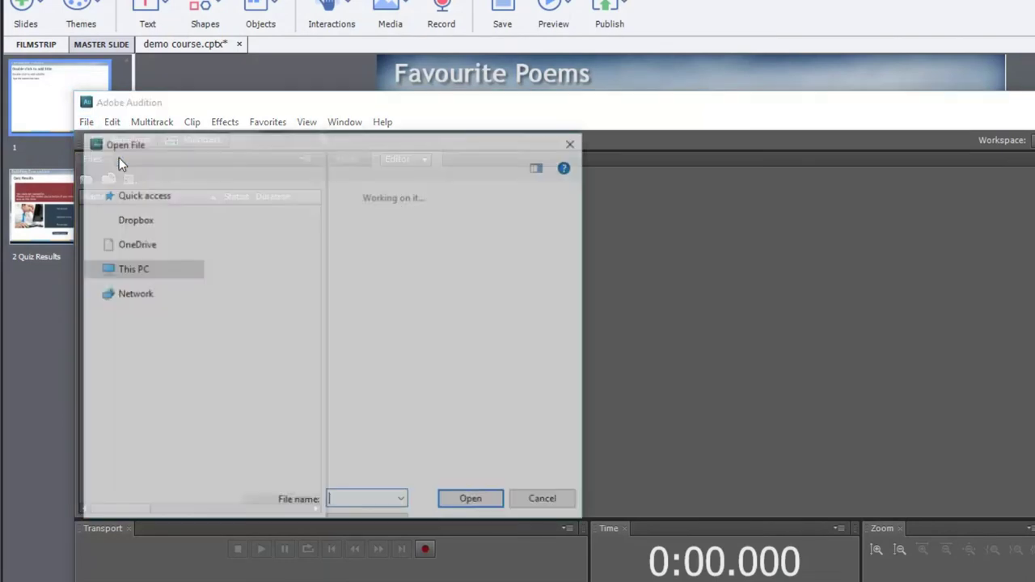
scroll(149, 291, "up", 3)
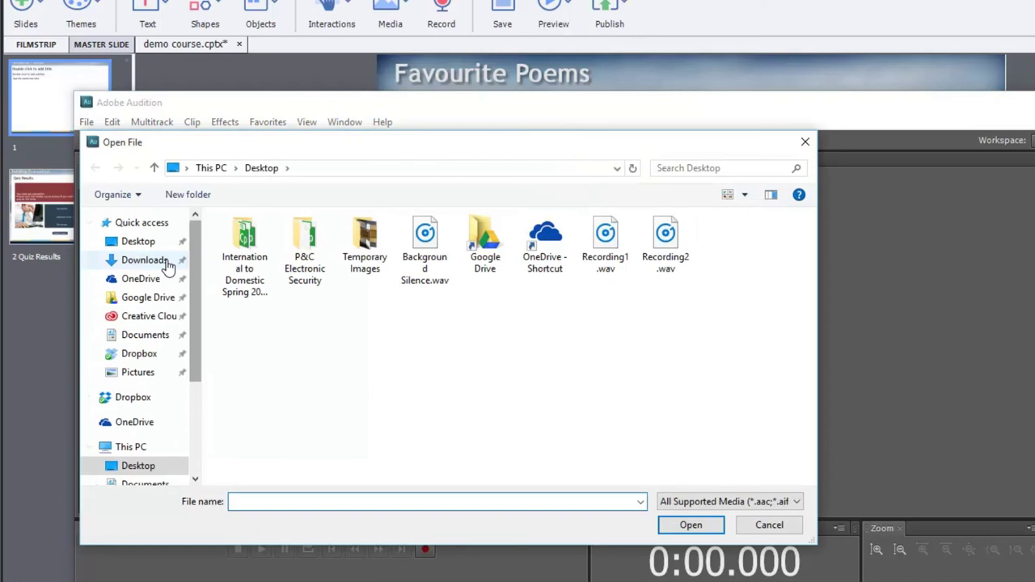
left_click(136, 243)
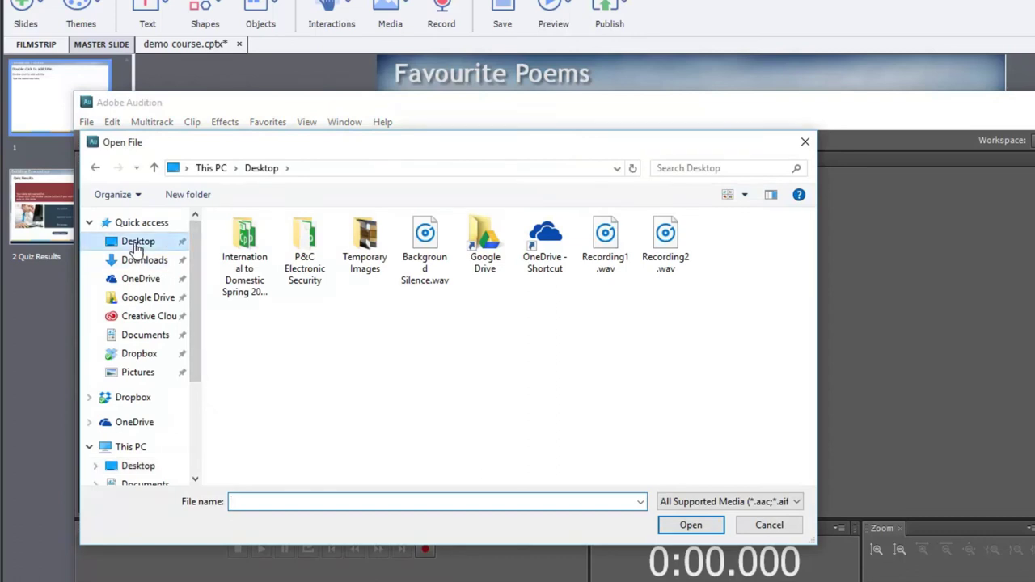
left_click(678, 241)
left_click(692, 526)
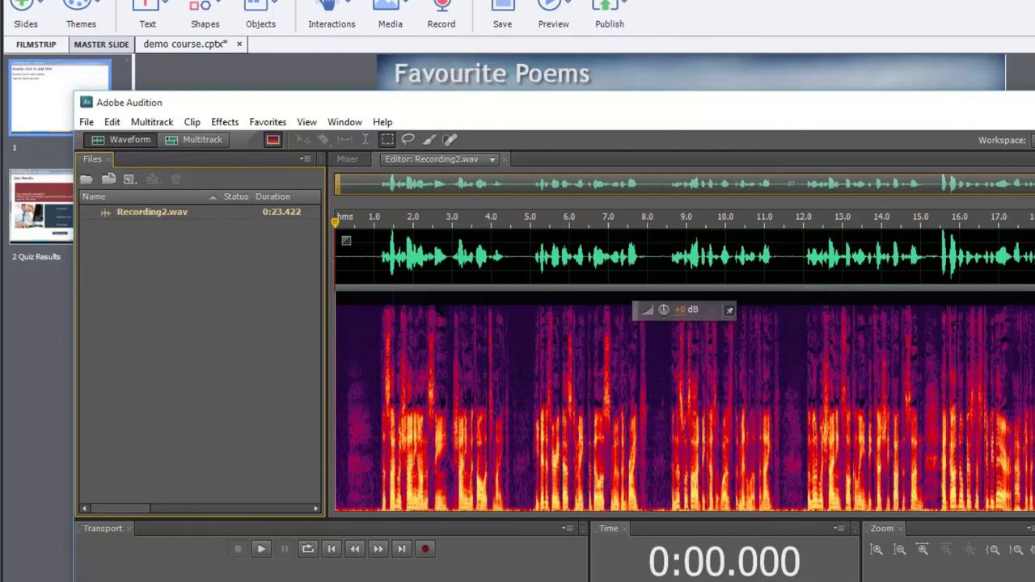
Maximize the Audition window and zoom into the start of the recording.
key("super+Up")
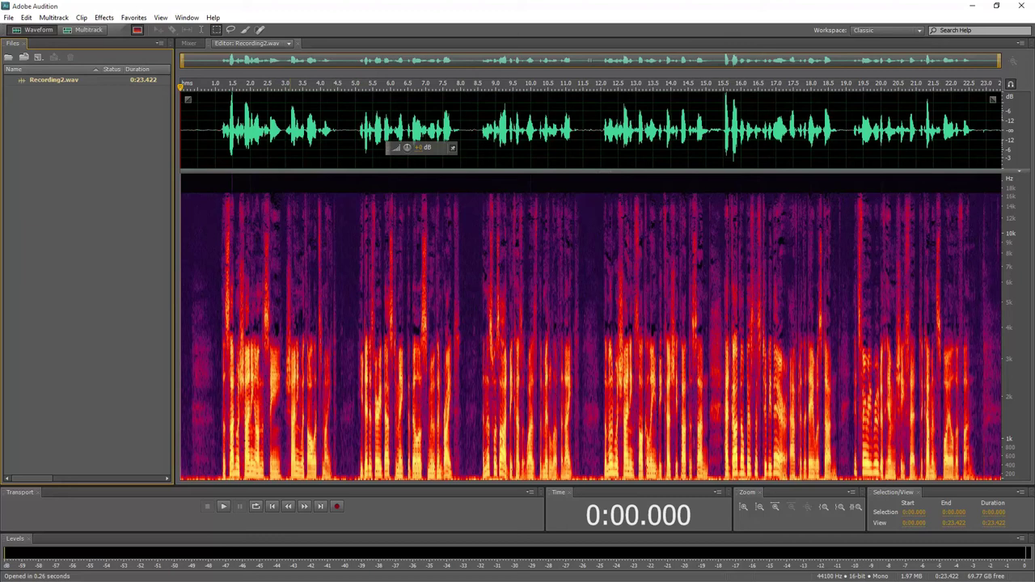
scroll(285, 130, "up", 5)
scroll(286, 130, "up", 3)
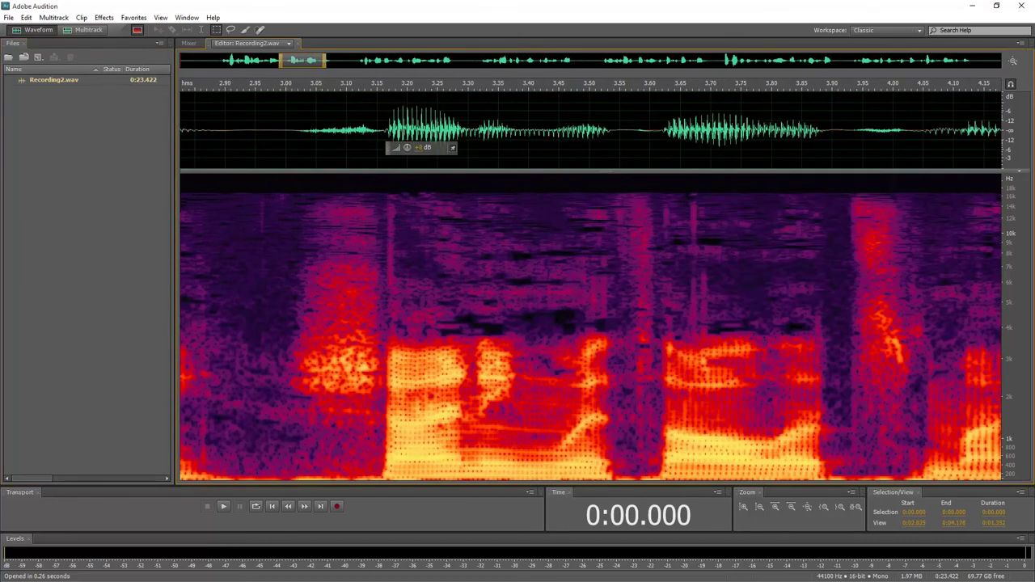
scroll(285, 130, "up", 3)
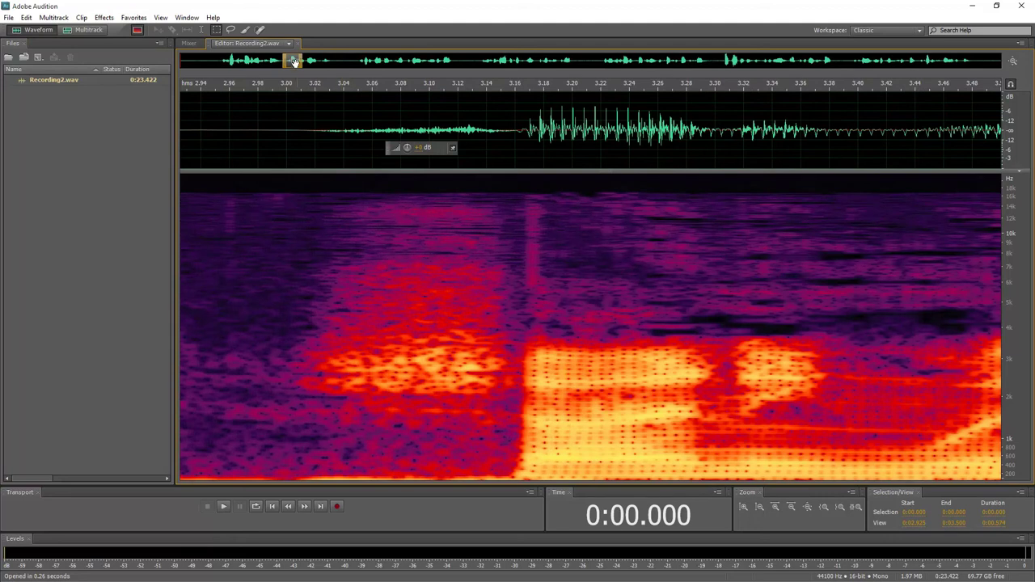
left_click_drag(289, 61, 176, 59)
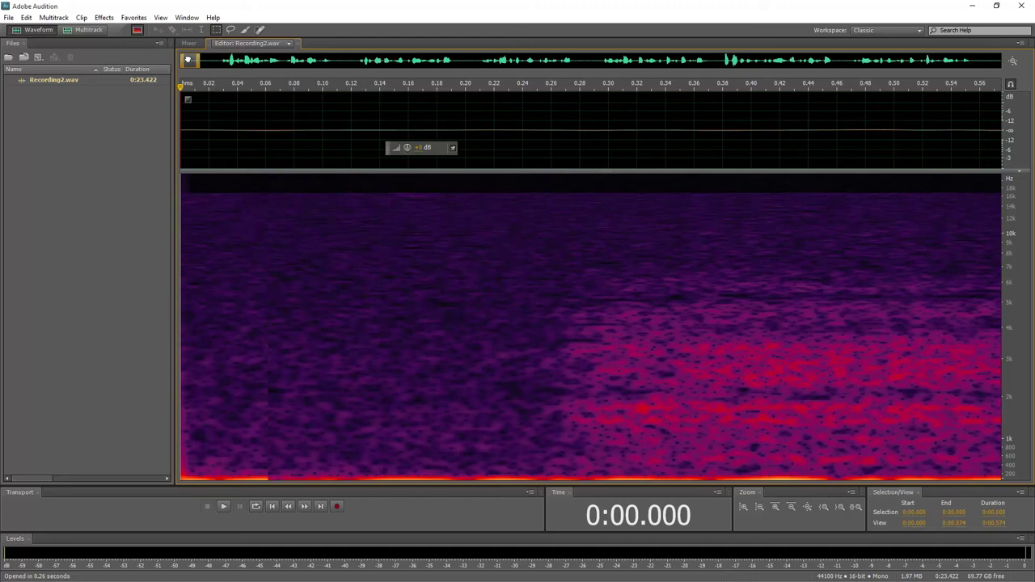
scroll(200, 72, "down", 2)
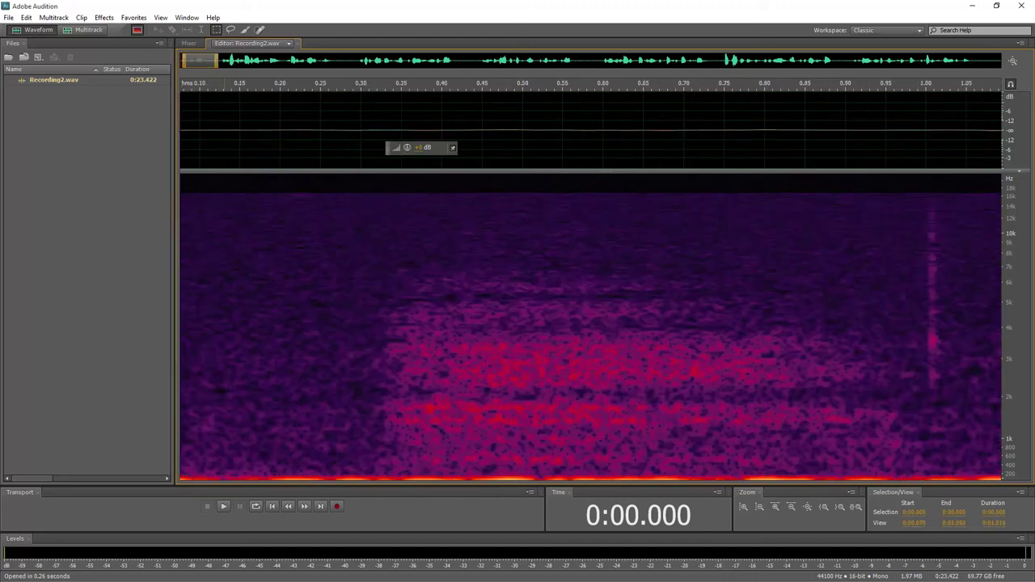
scroll(201, 71, "down", 3)
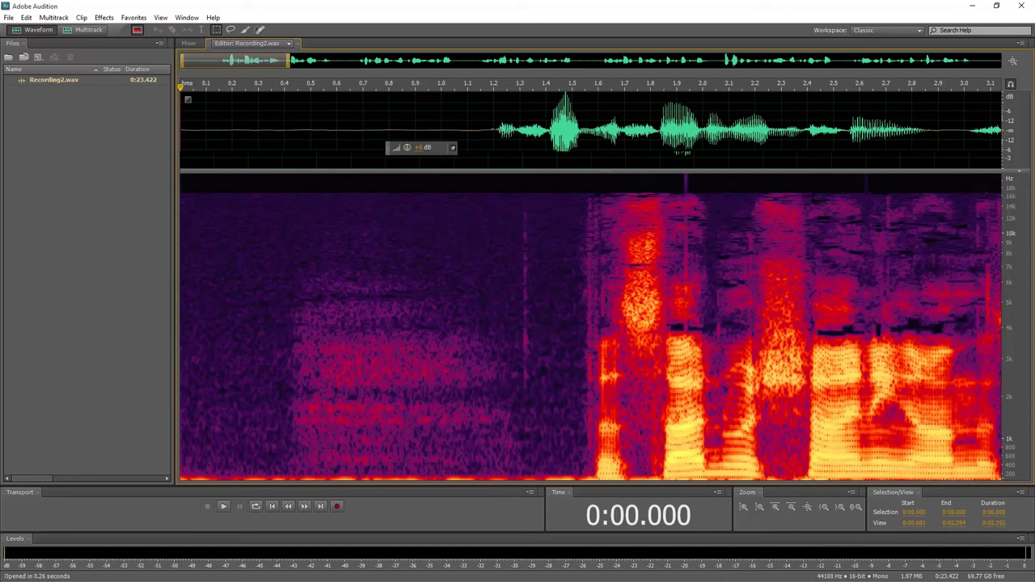
scroll(201, 71, "down", 1)
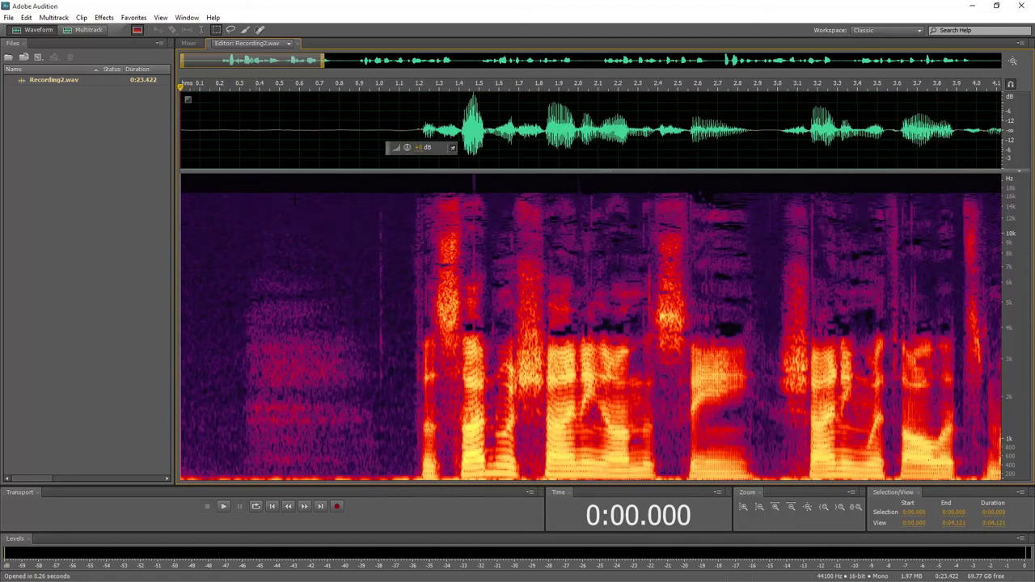
Select the first 1.158 seconds and play it to hear the background noise.
left_click_drag(411, 130, 161, 120)
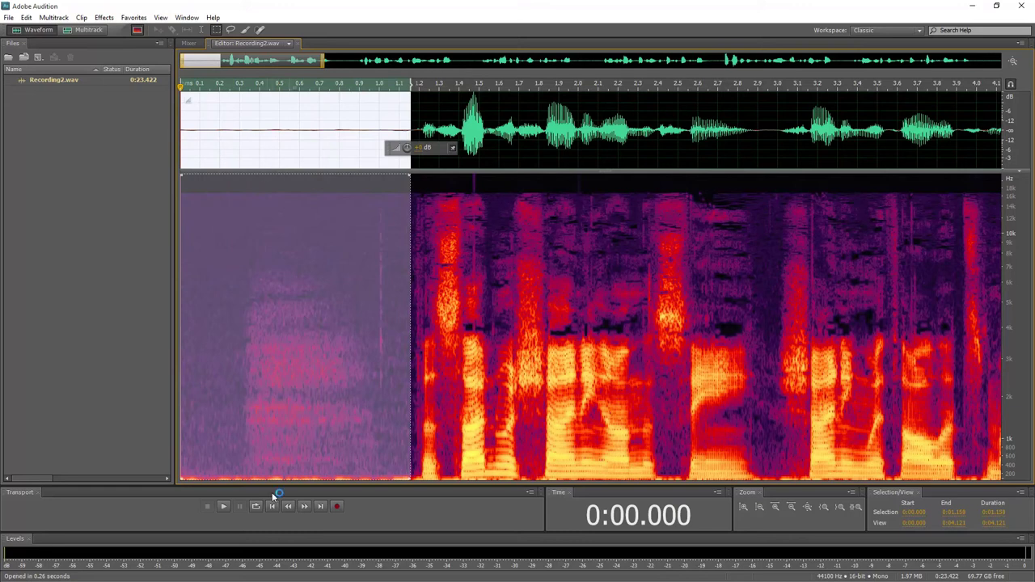
left_click(225, 508)
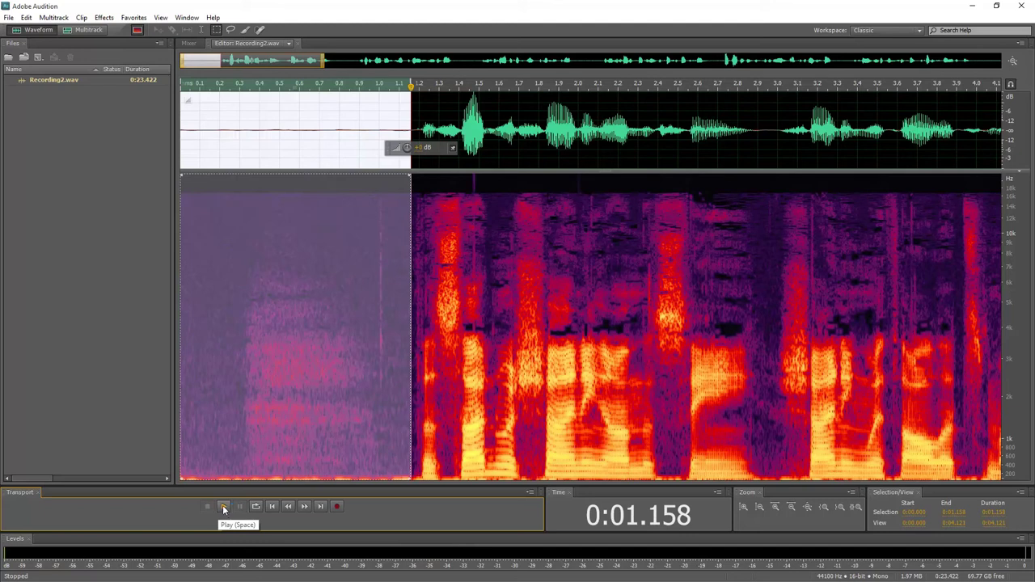
left_click(225, 507)
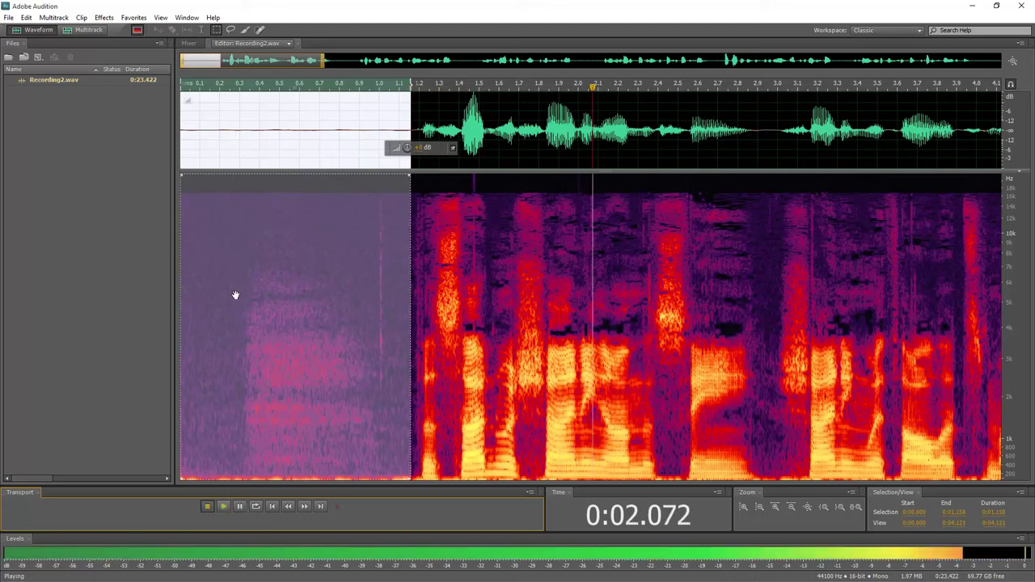
left_click(189, 125)
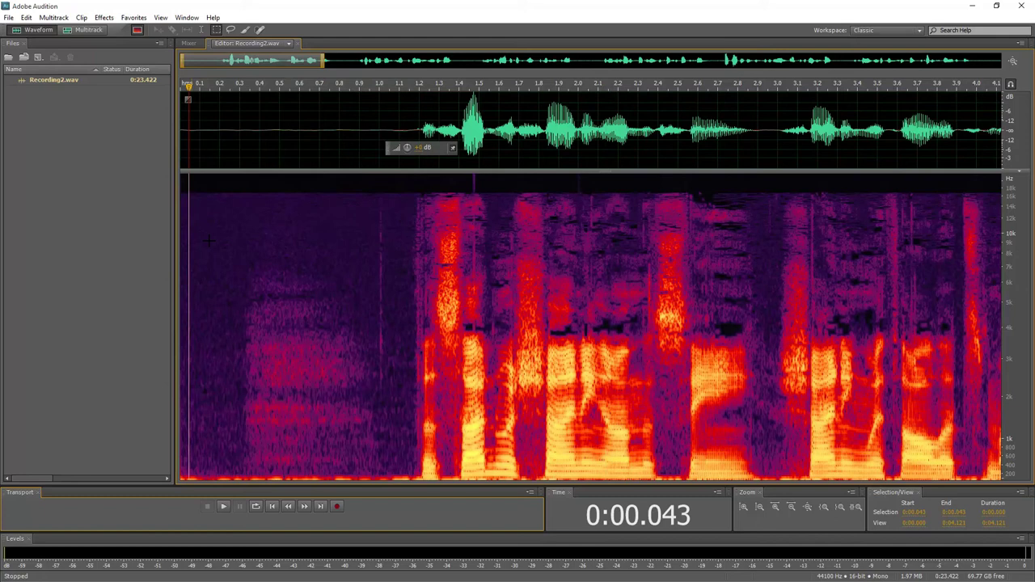
left_click(223, 506)
left_click(206, 508)
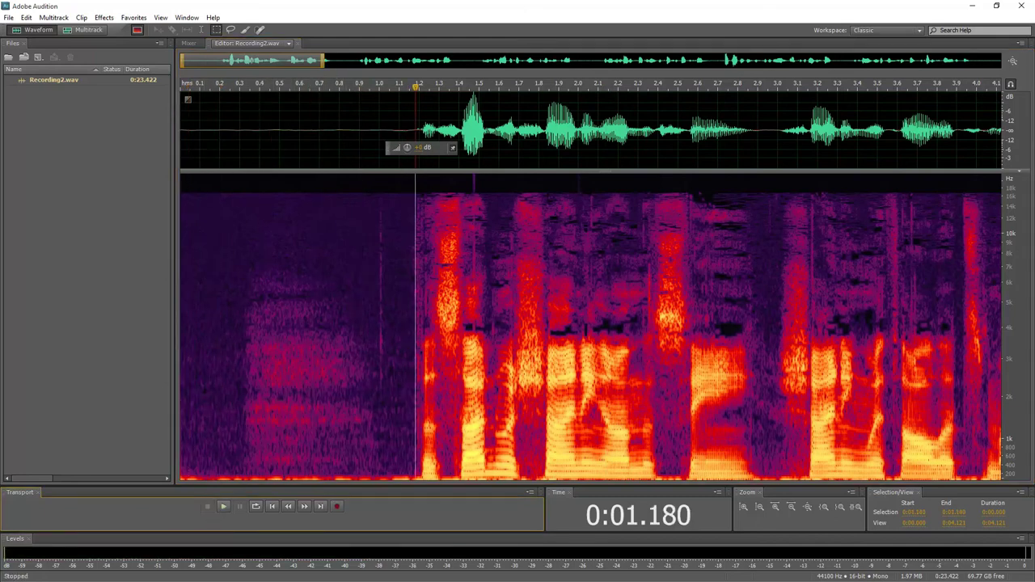
Capture a noise print from the 0.1–0.6 s silence in the Noise Reduction effect.
left_click_drag(200, 173, 299, 173)
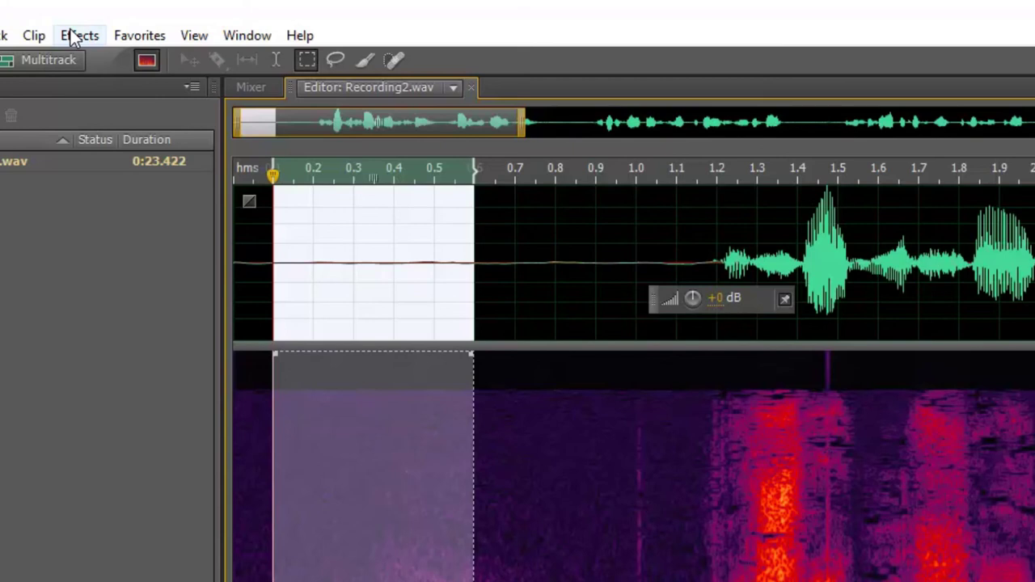
left_click(82, 33)
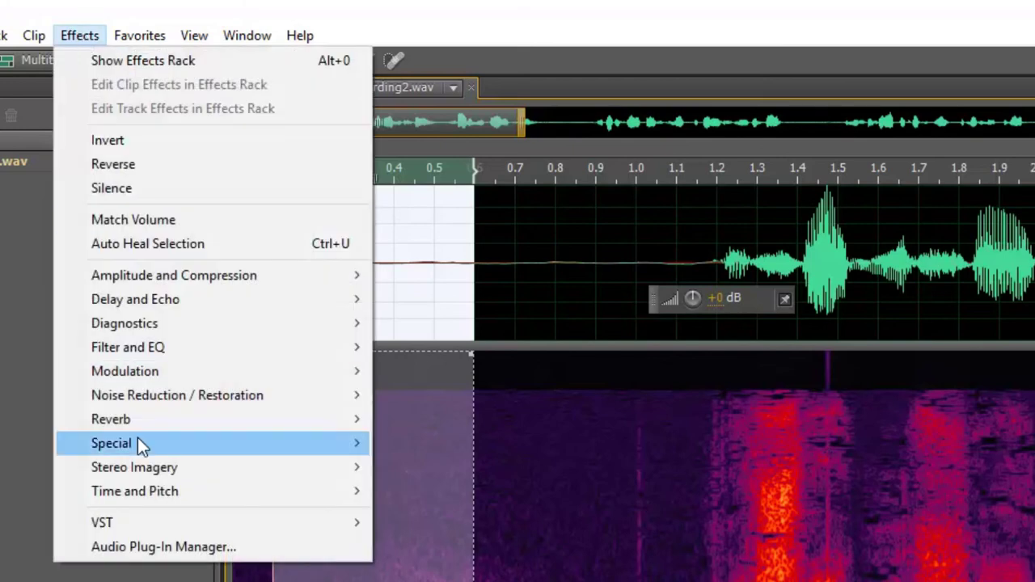
mouse_move(182, 399)
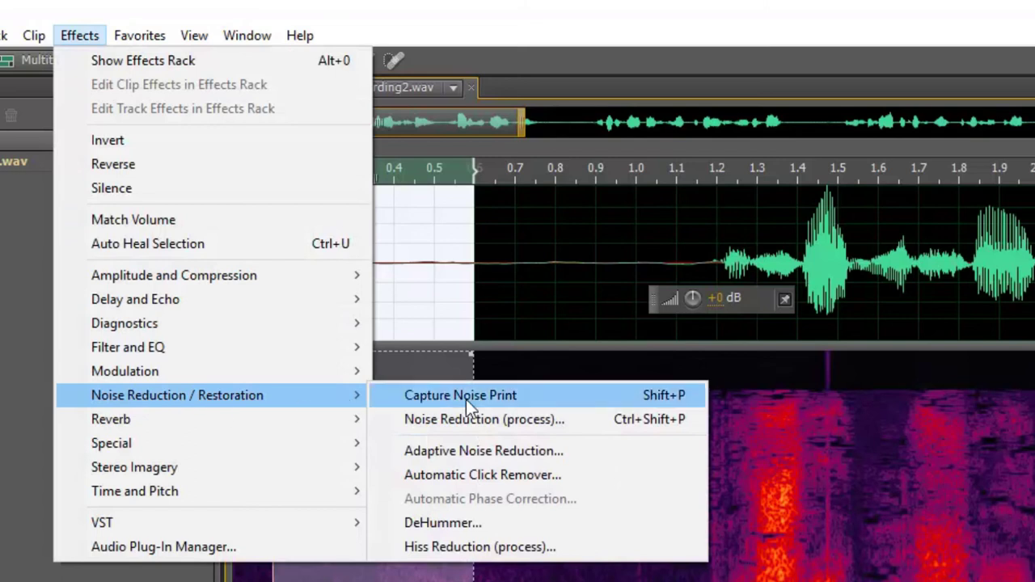
left_click(543, 419)
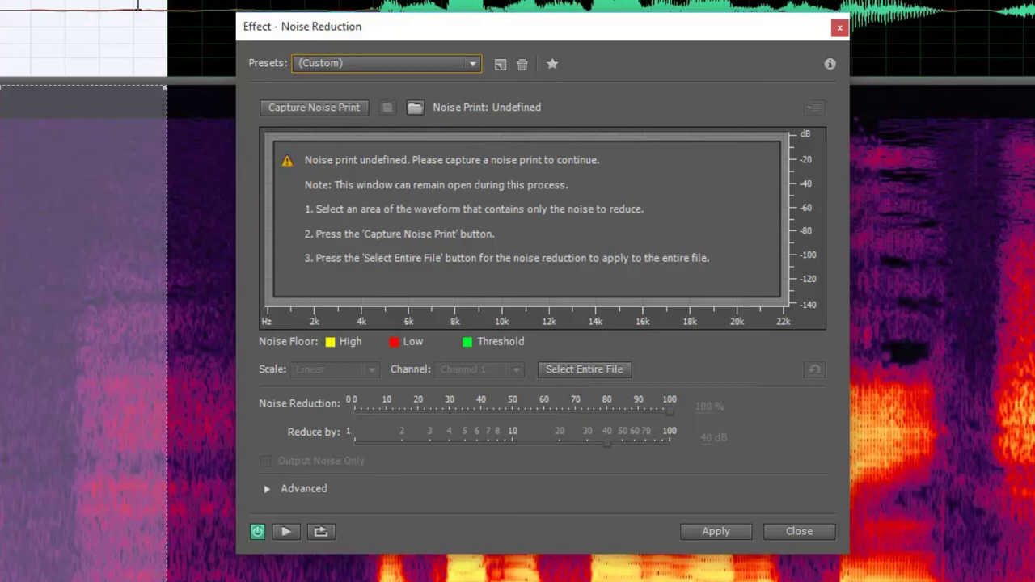
left_click(322, 113)
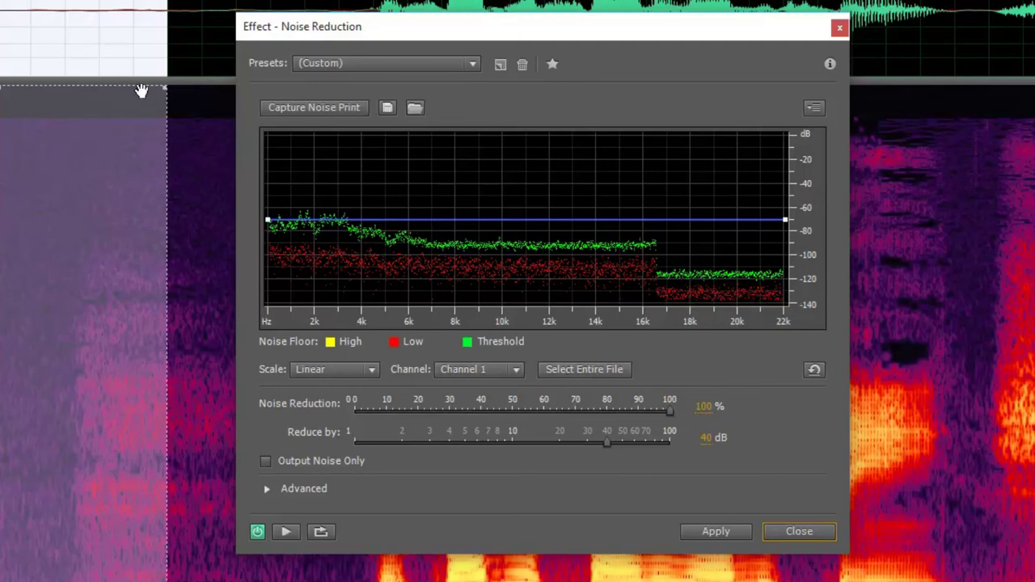
Apply Noise Reduction to the whole Recording2.wav.
left_click(140, 90)
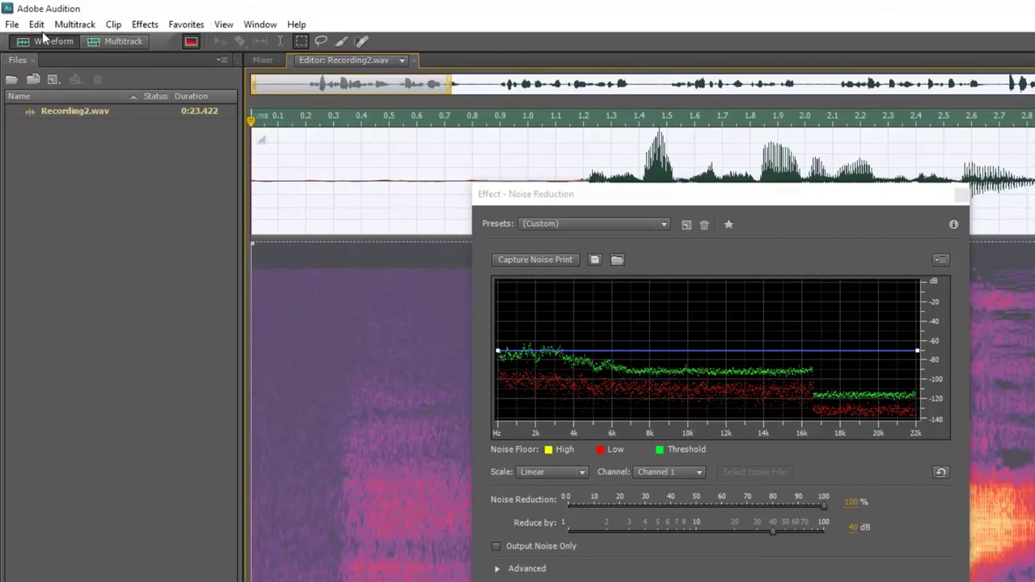
left_click(38, 26)
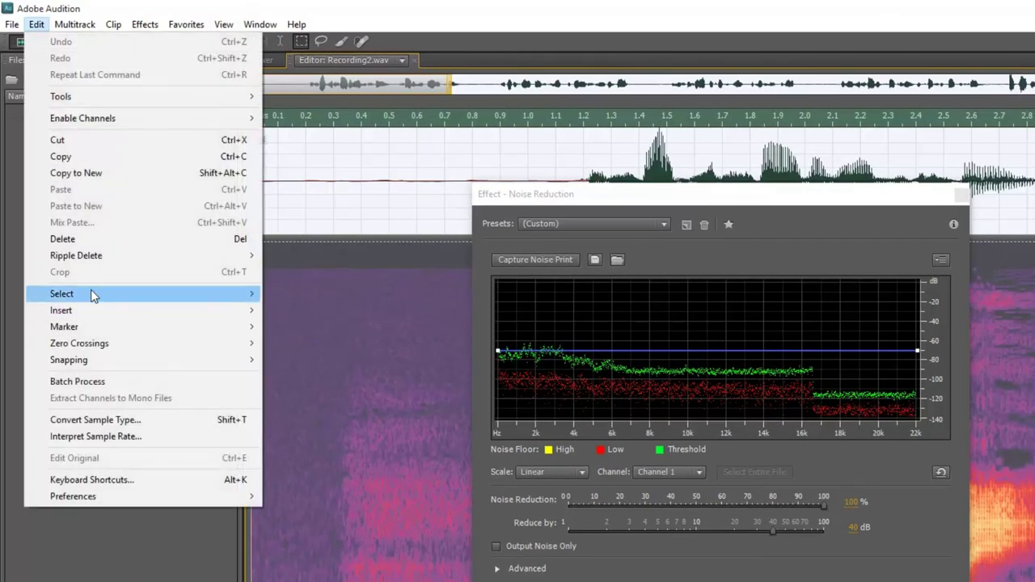
mouse_move(91, 293)
key("Escape")
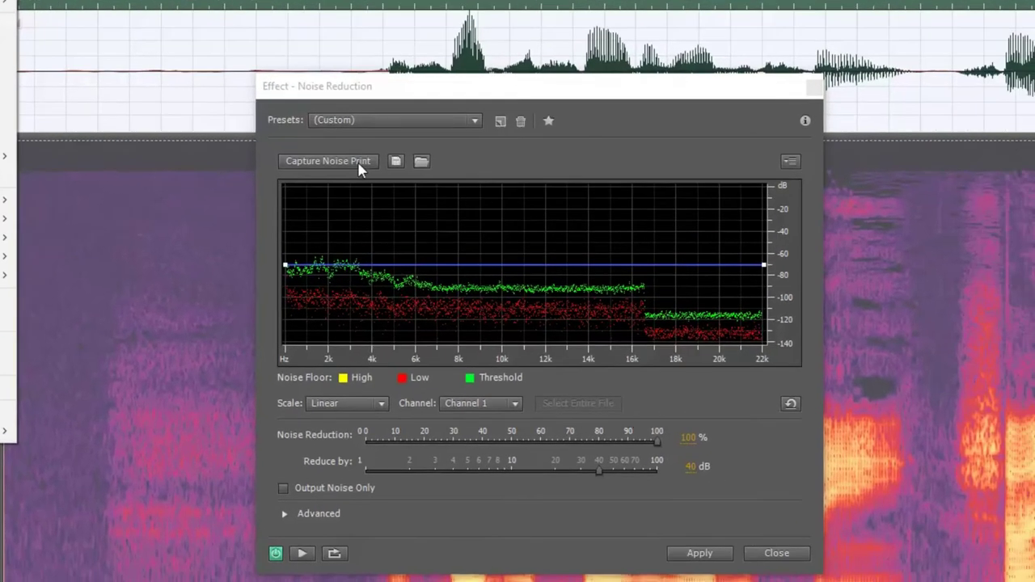
left_click(700, 553)
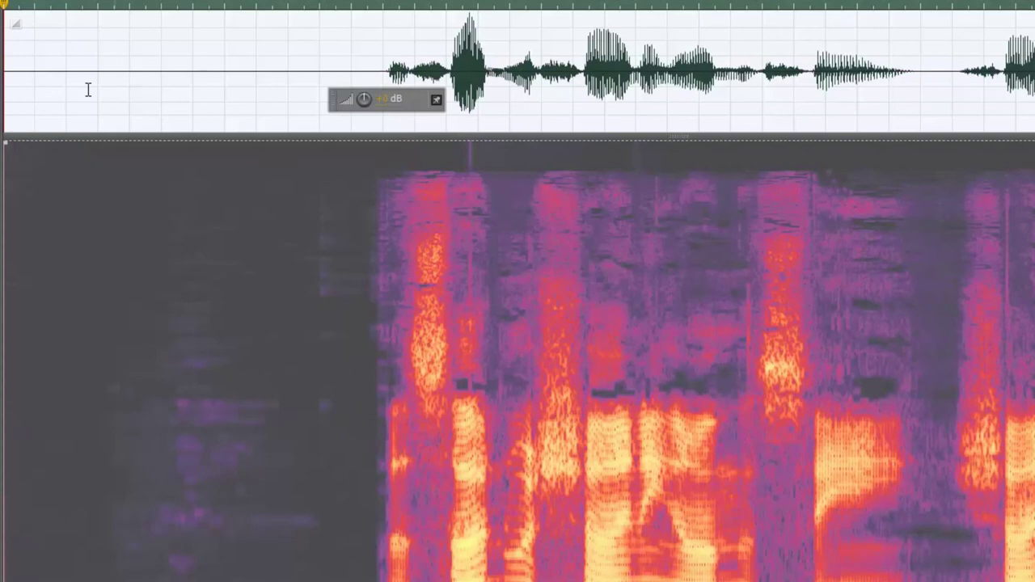
left_click(226, 191)
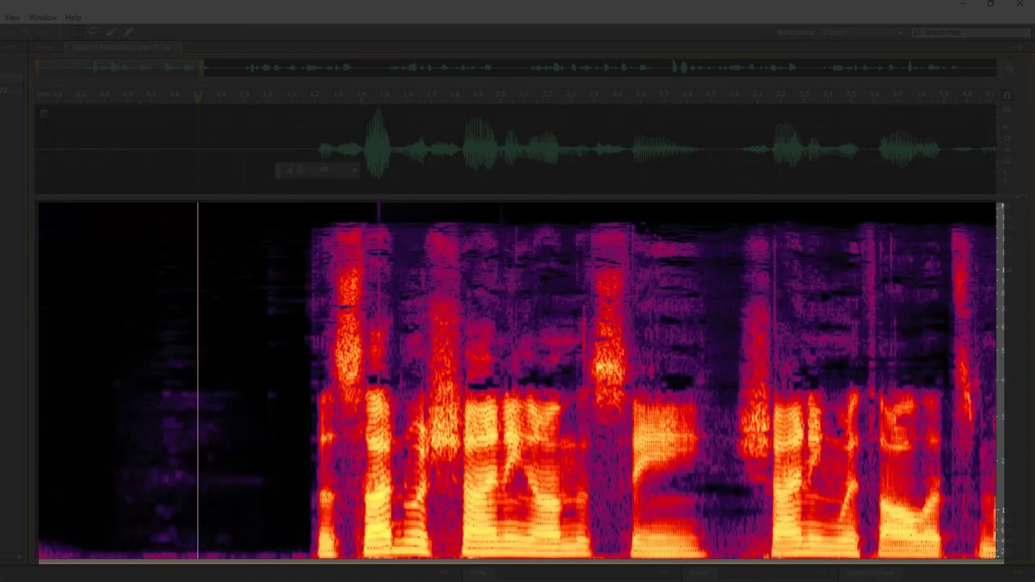
Select and listen to the faint residual noise spot in the pause near 8.1 s.
left_click_drag(110, 277, 273, 508)
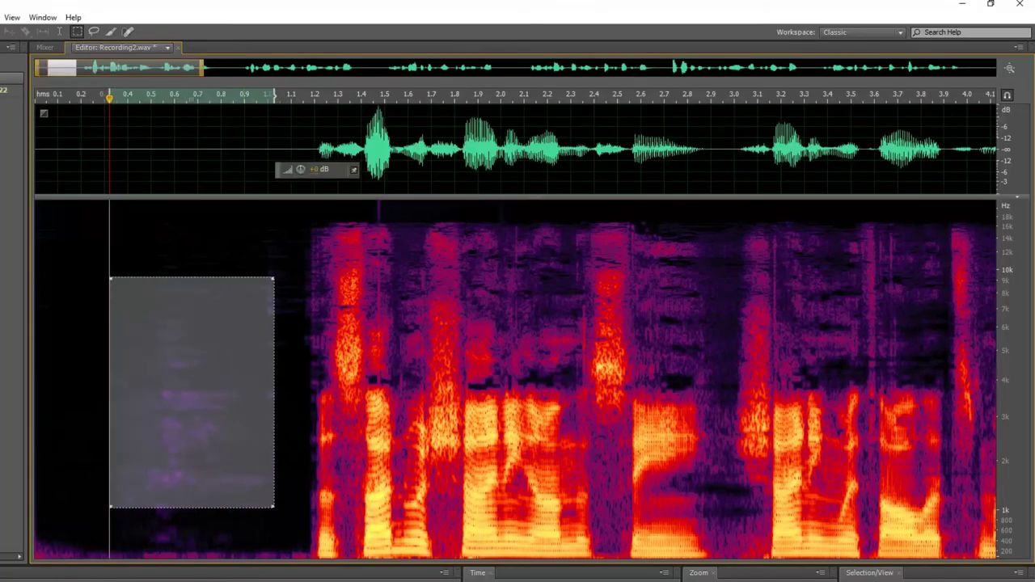
left_click(245, 429)
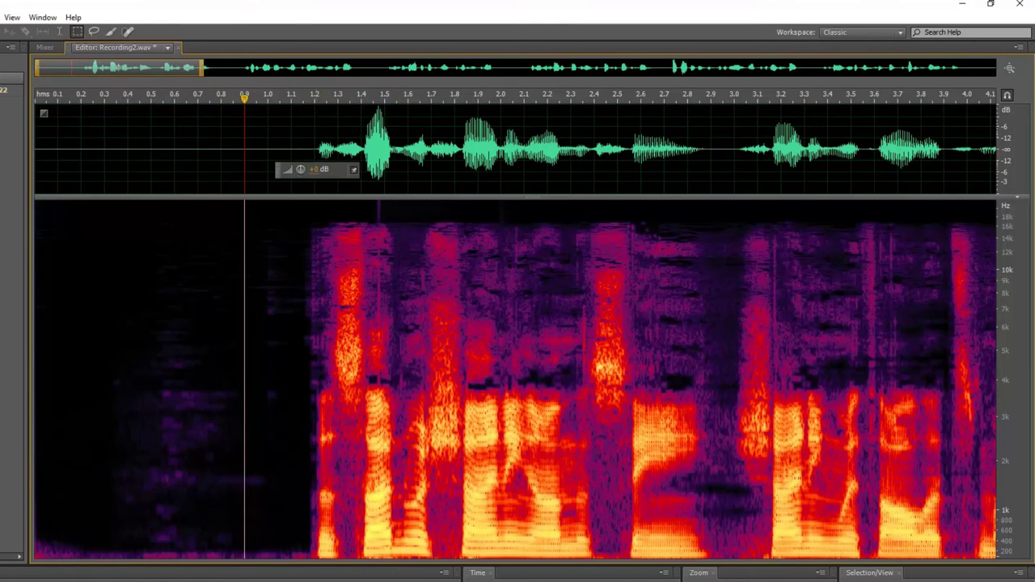
left_click_drag(177, 67, 414, 88)
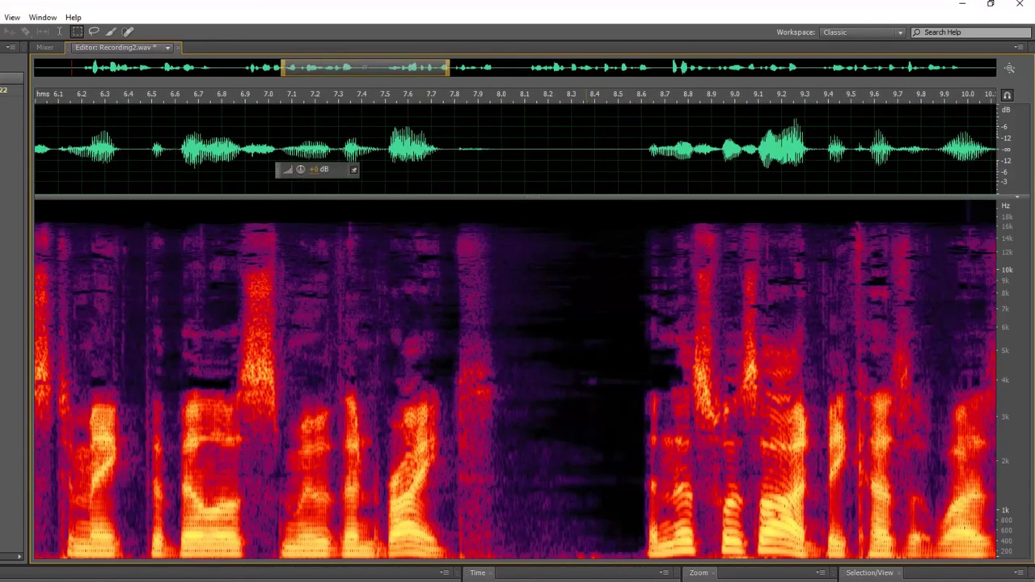
left_click_drag(525, 301, 629, 449)
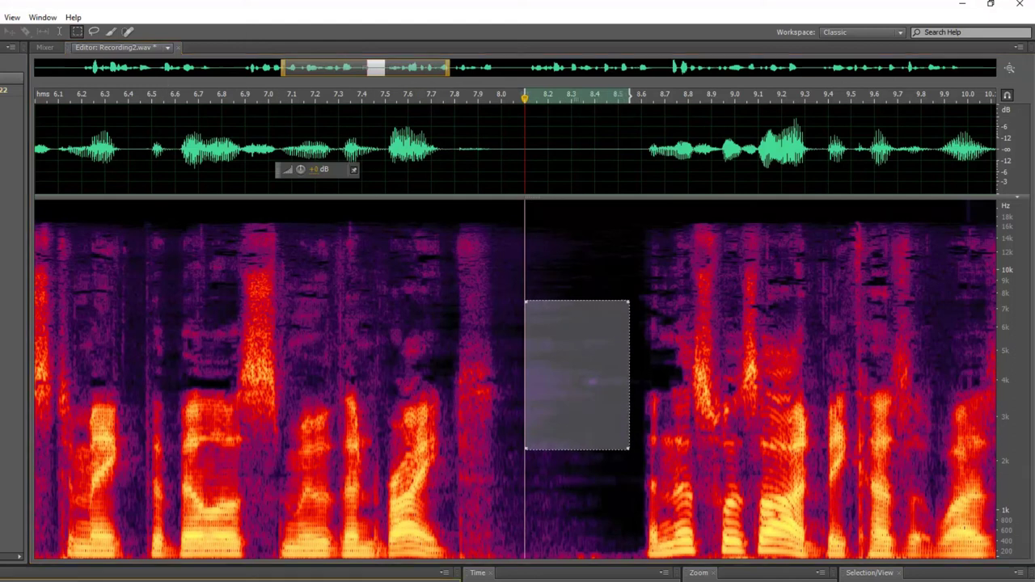
key("space")
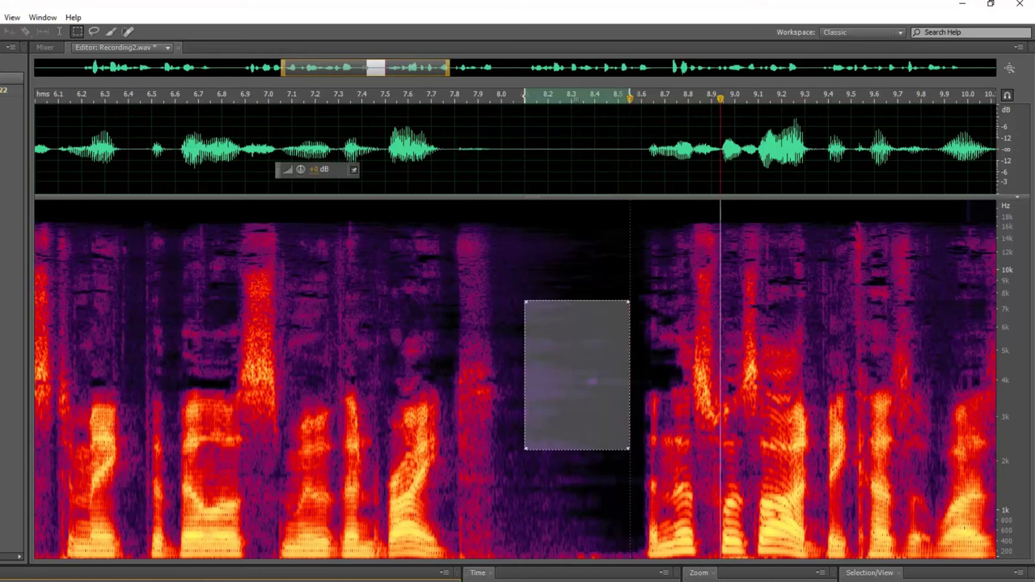
key("space")
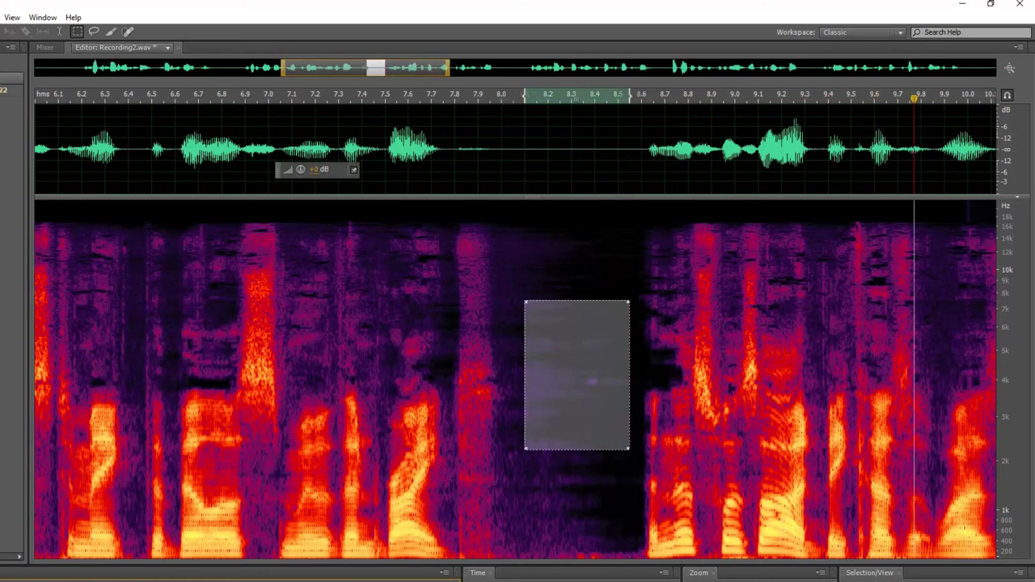
left_click(520, 364)
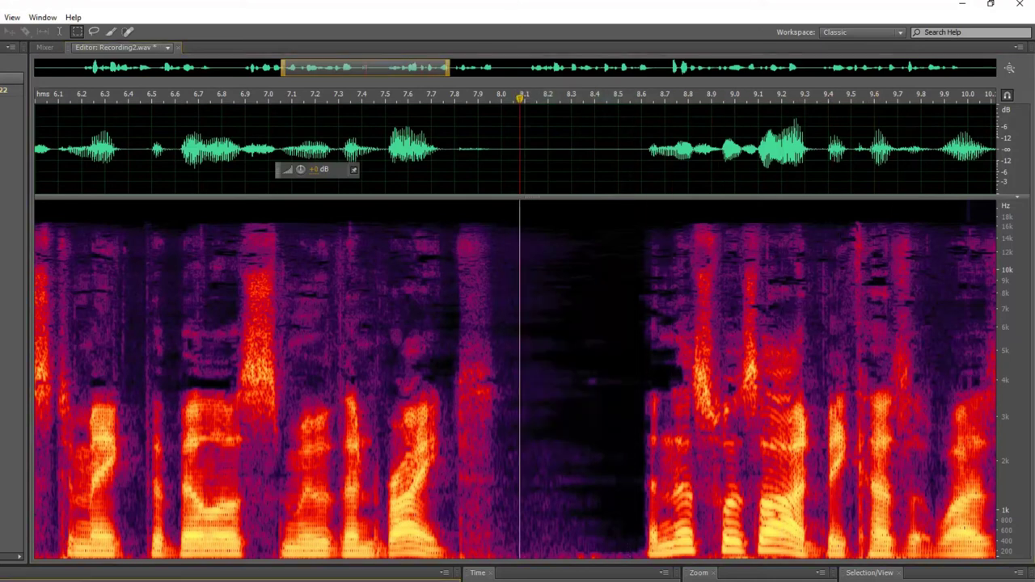
key("space")
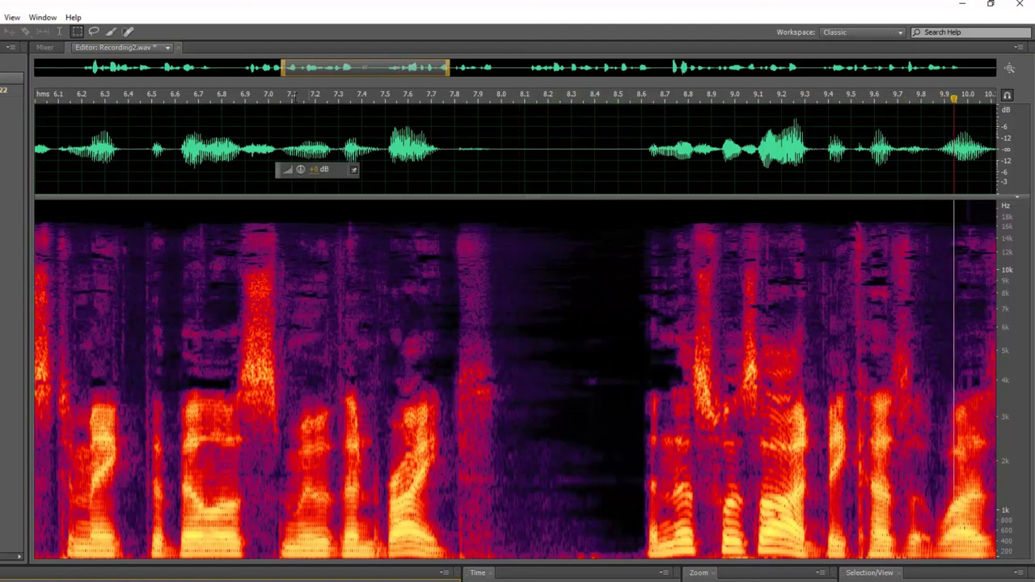
Check the pause at 11.35–11.95 s and delete its noise spot around 11.5 s.
left_click_drag(355, 62, 463, 58)
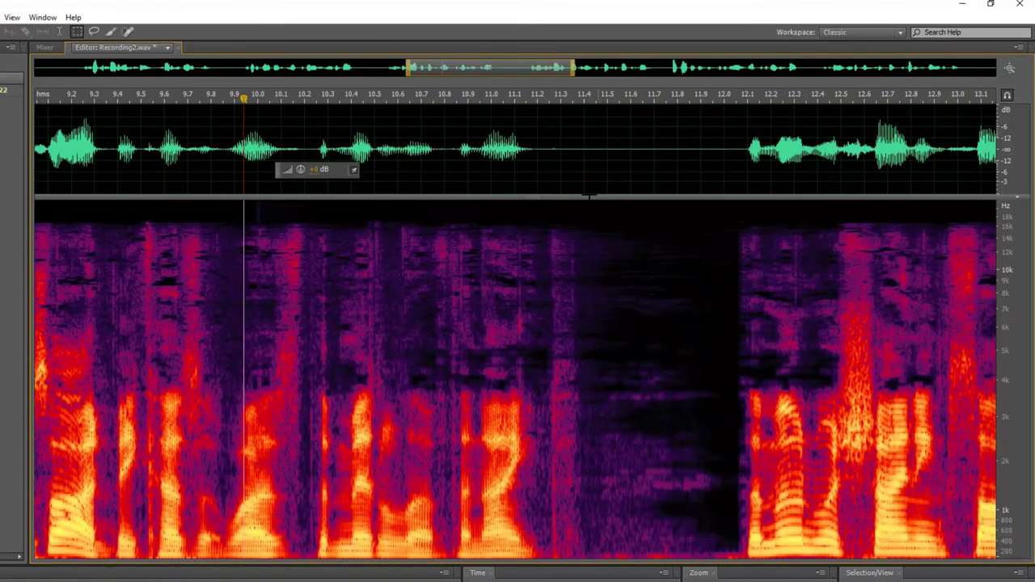
left_click_drag(570, 364, 724, 364)
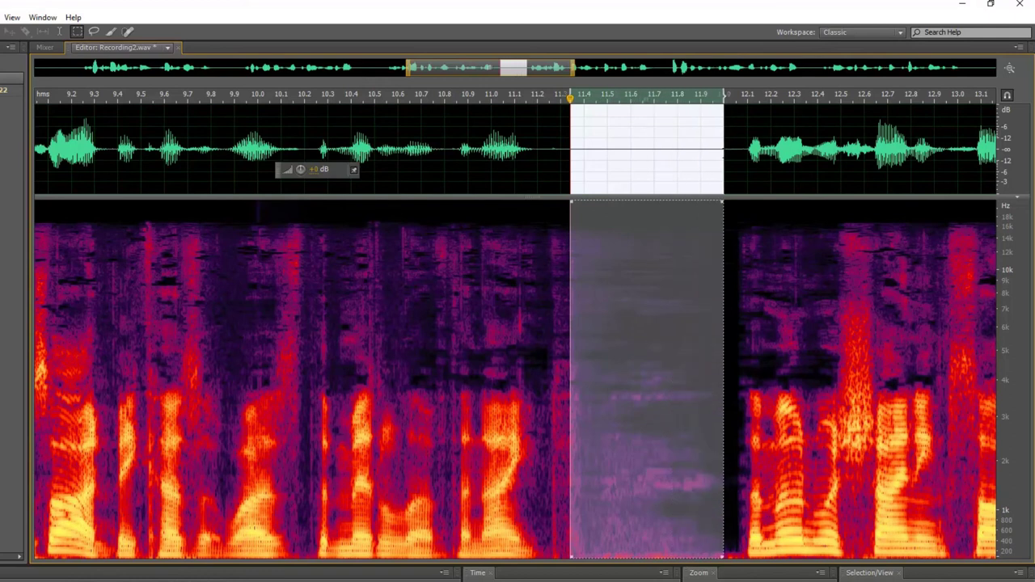
key("space")
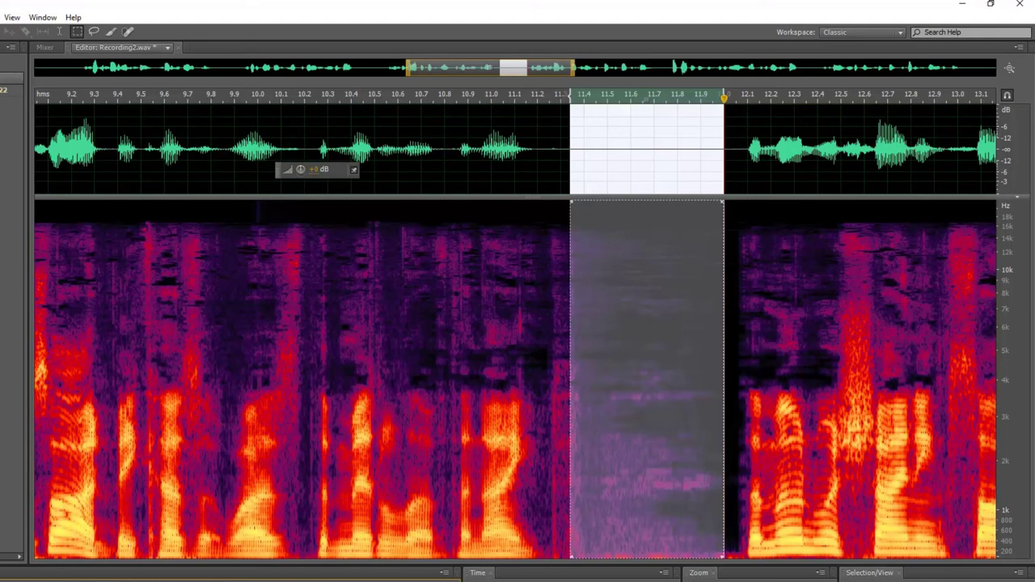
left_click(561, 141)
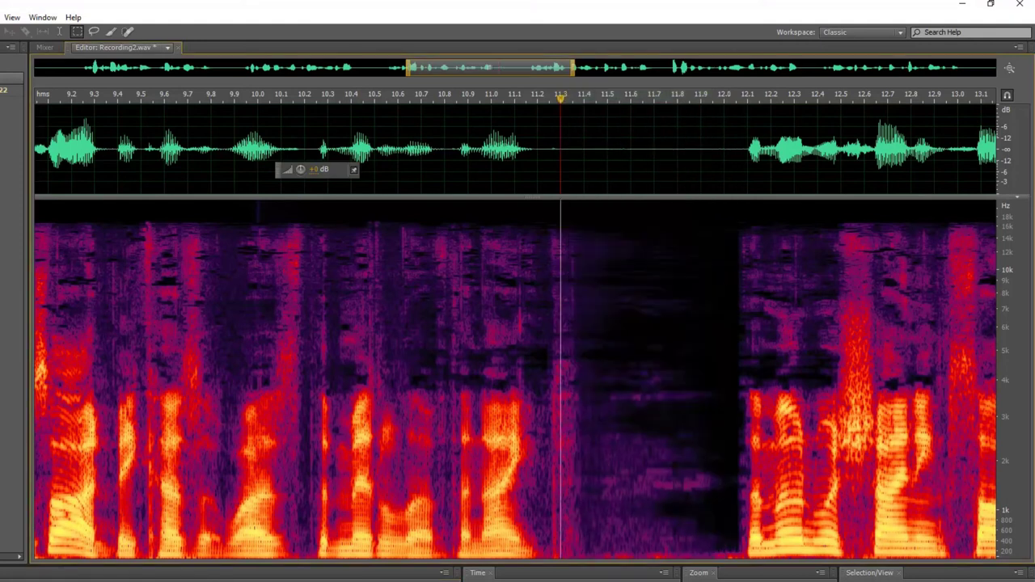
key("space")
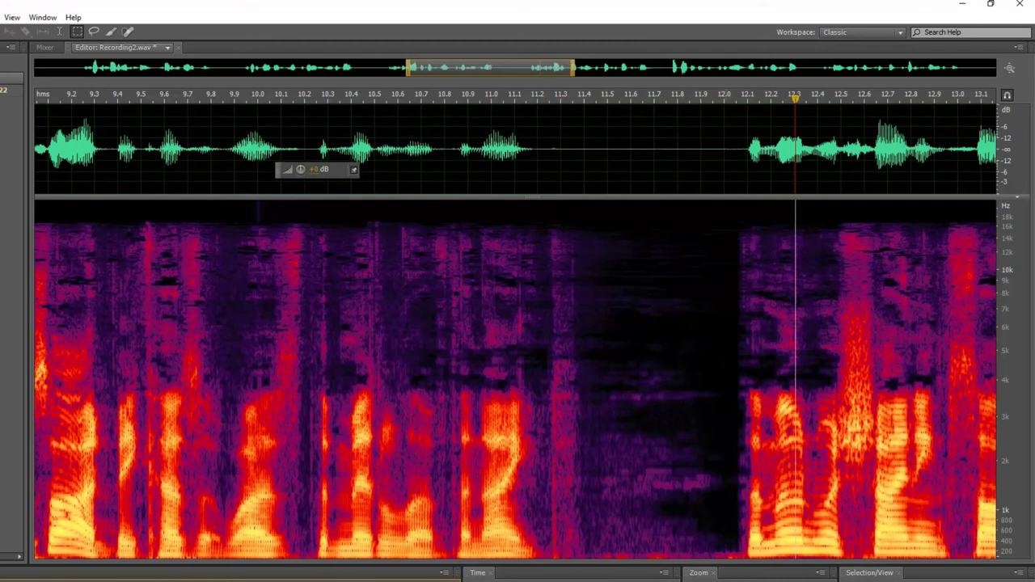
left_click_drag(606, 318, 722, 501)
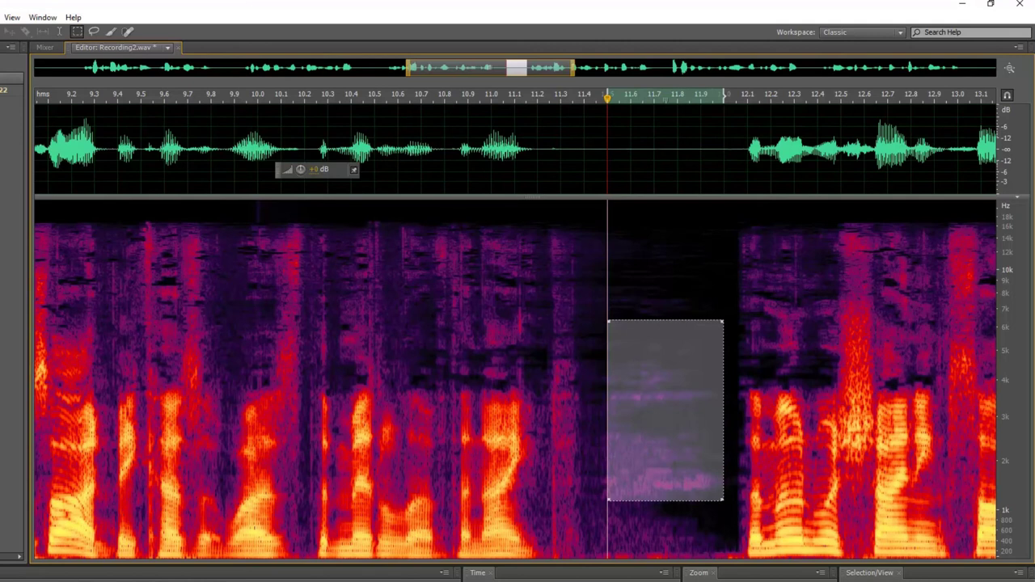
key("Delete")
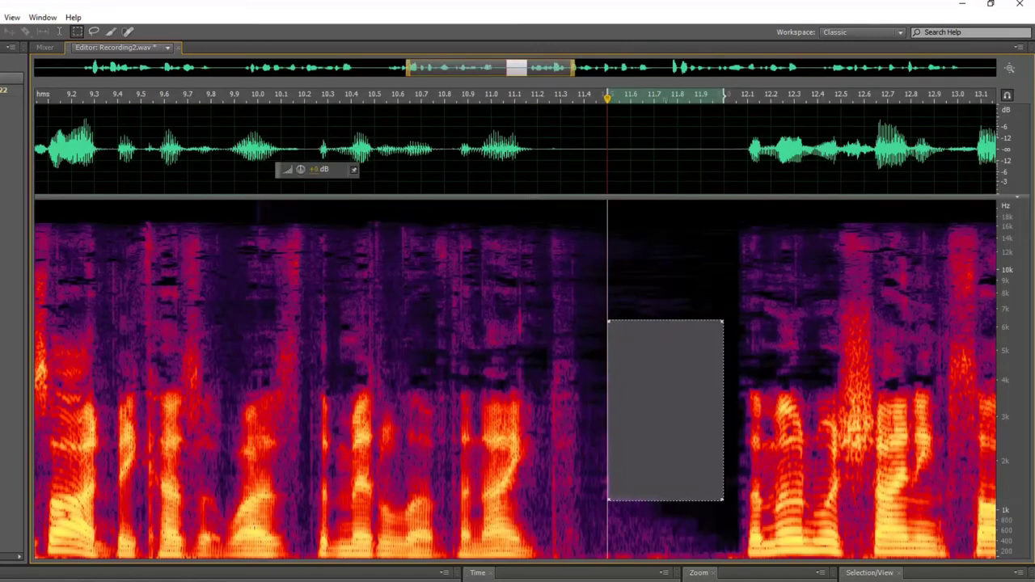
left_click(639, 550)
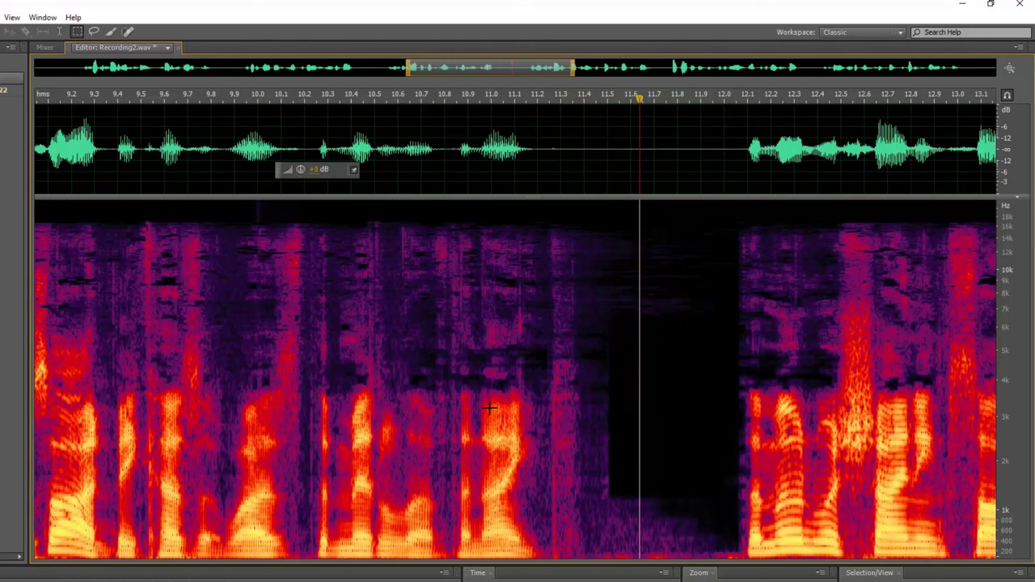
left_click_drag(477, 71, 777, 86)
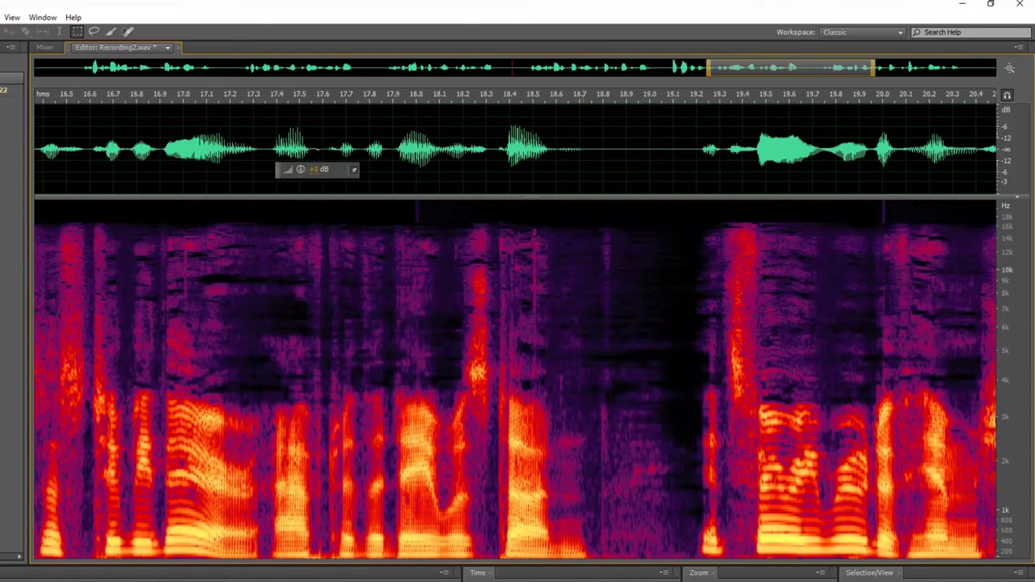
Select and play the short pause around 18.8 s to hear its noise.
left_click_drag(595, 95, 641, 96)
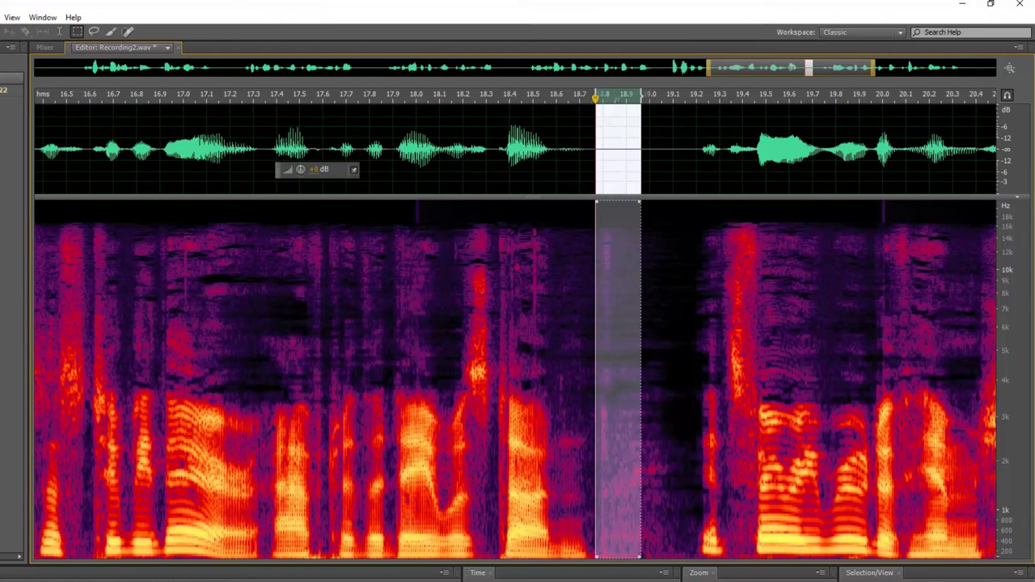
key("space")
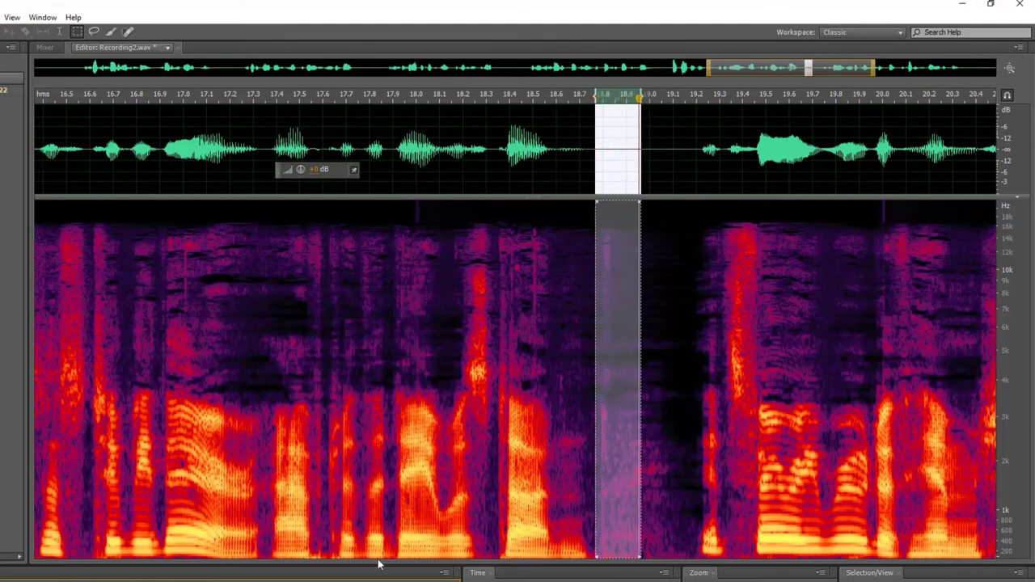
left_click(662, 361)
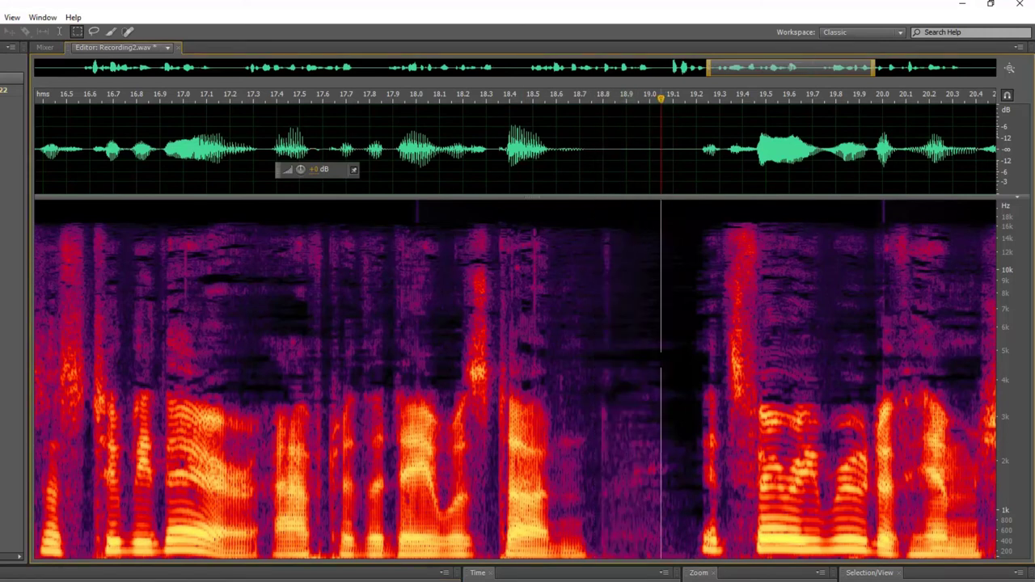
Erase the noise spot near 18.8 s and play back 18.8–19.1 s to check.
left_click_drag(603, 221, 672, 550)
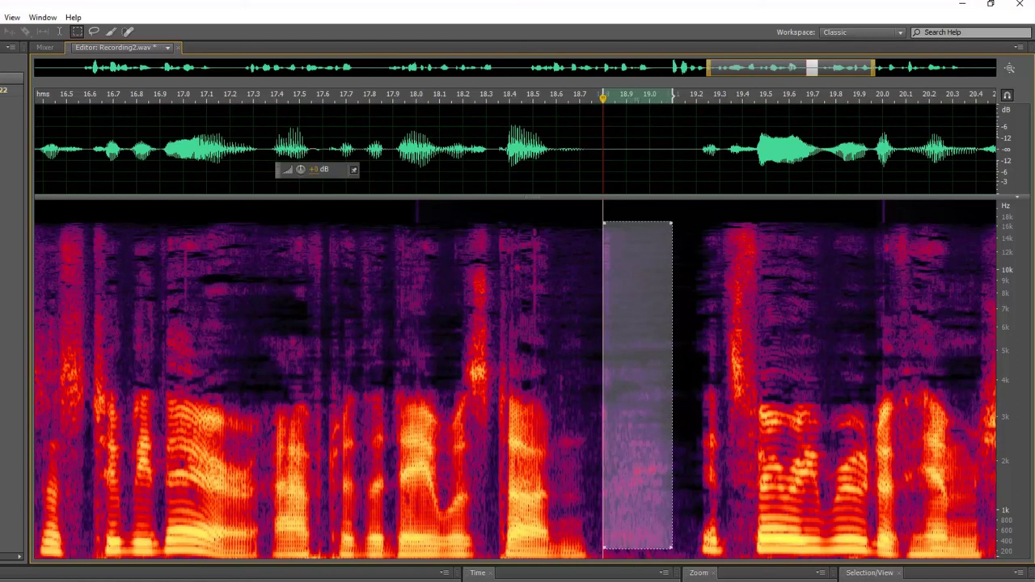
key("Delete")
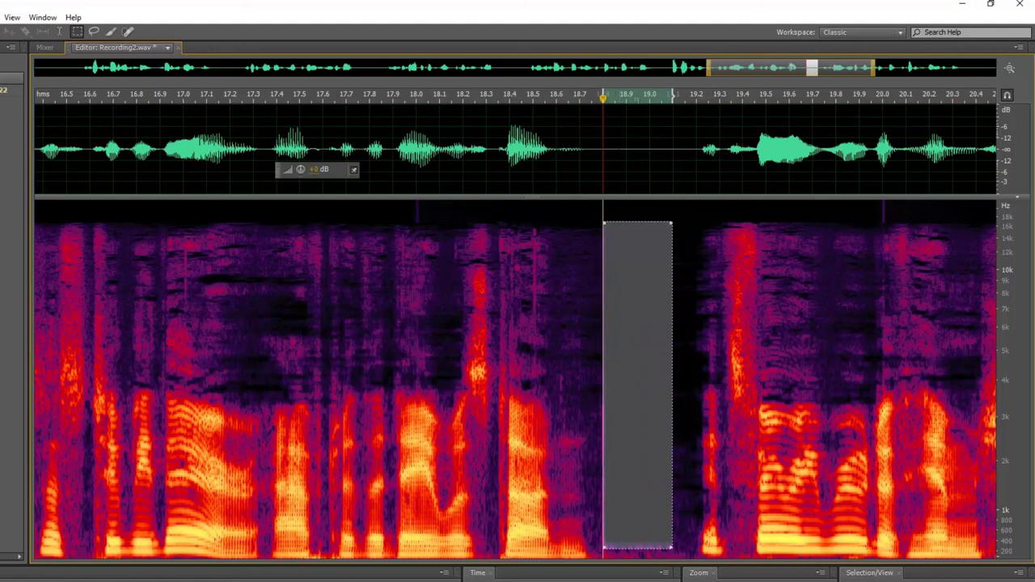
left_click_drag(601, 142, 686, 148)
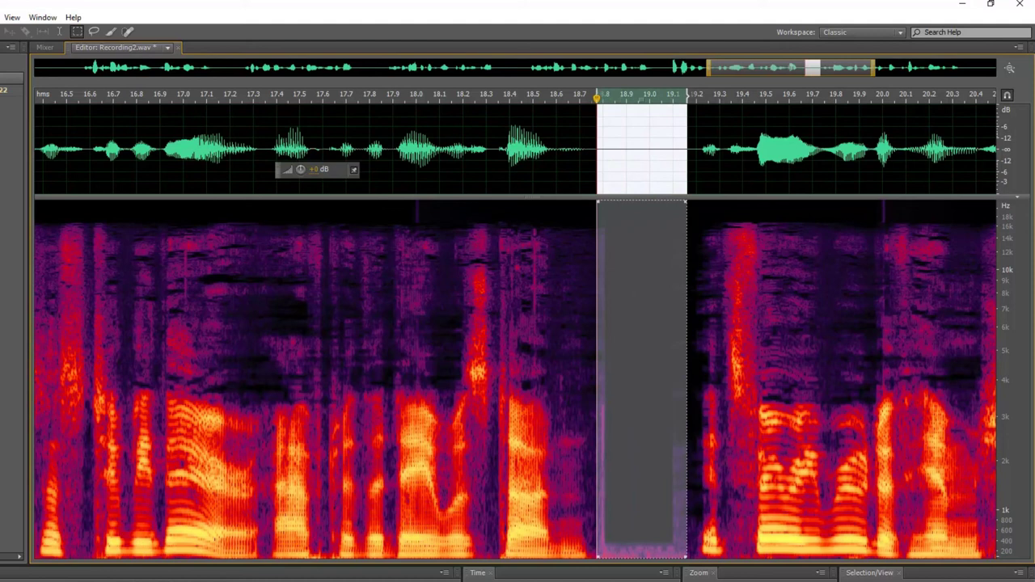
key("space")
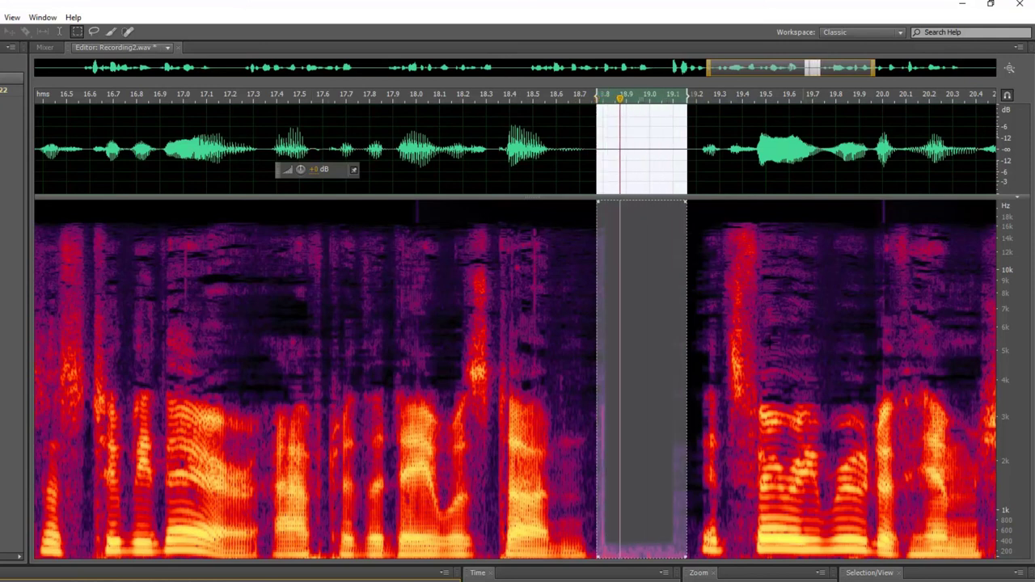
Zoom in and mark the remaining noise at 18.8–19.3 s, then select 18.675–19.327 s.
left_click(763, 344)
scroll(812, 351, "down", 2)
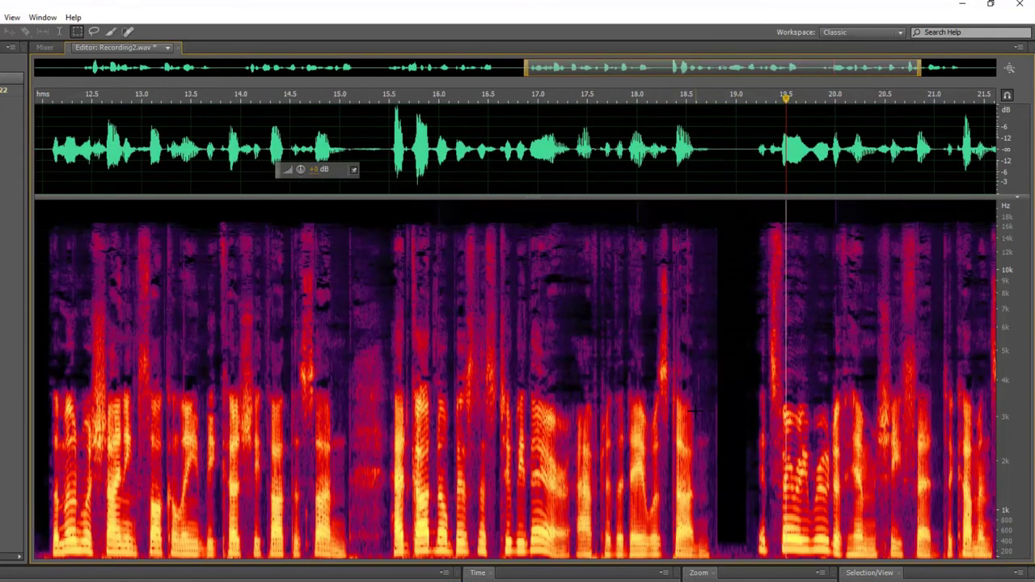
scroll(693, 410, "up", 2)
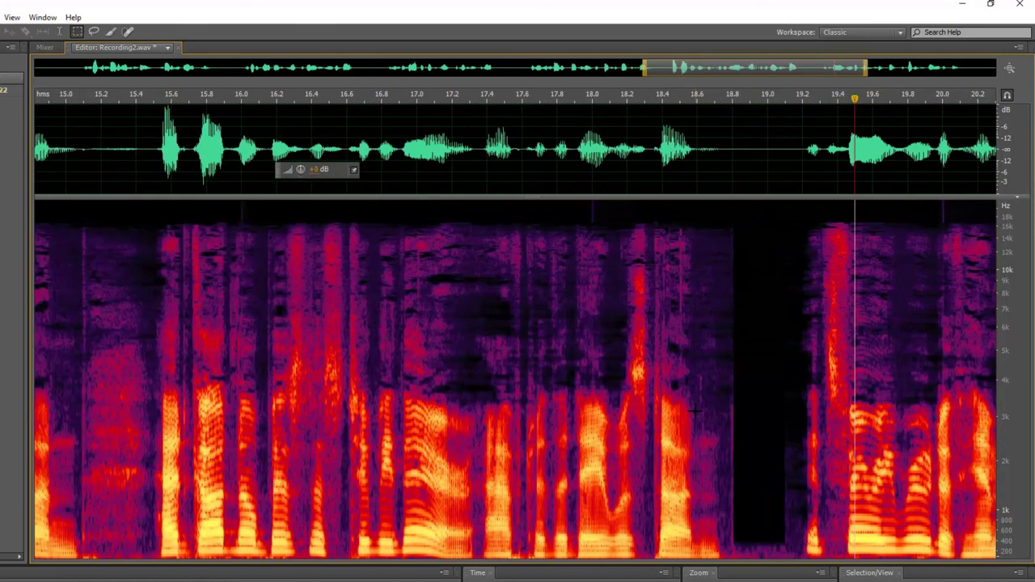
scroll(692, 411, "up", 2)
scroll(693, 411, "up", 1)
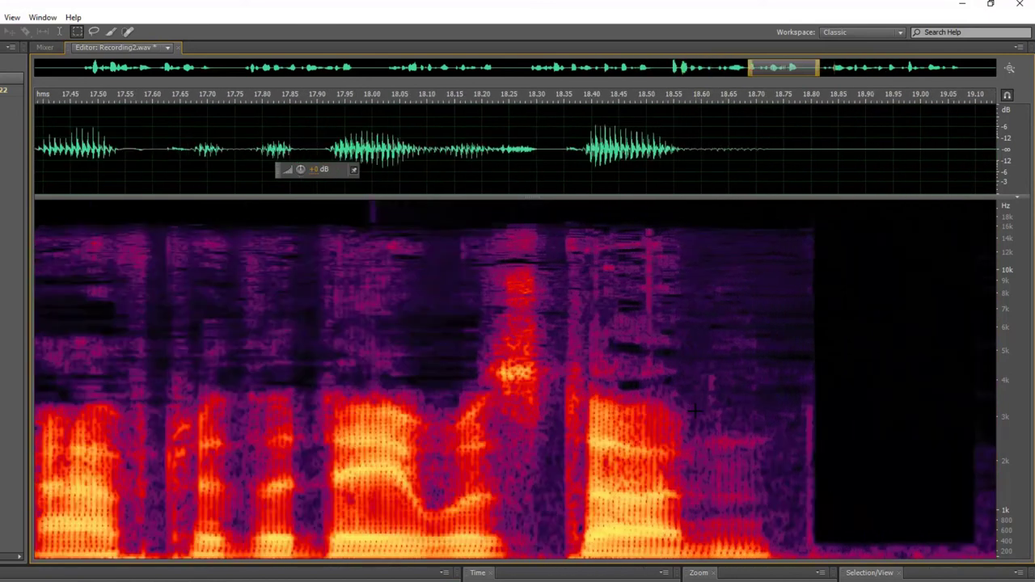
left_click_drag(788, 63, 808, 67)
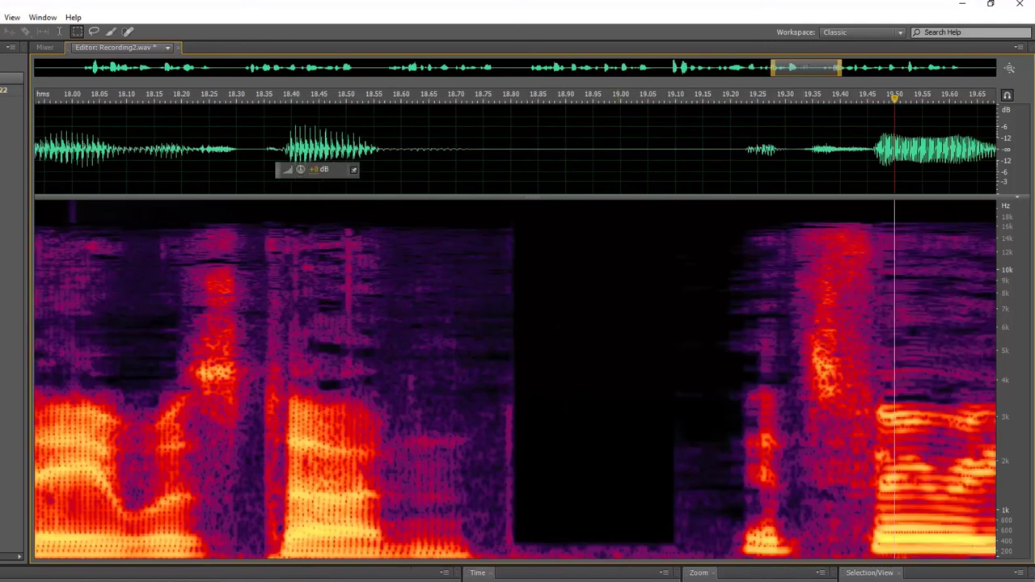
left_click_drag(496, 219, 716, 561)
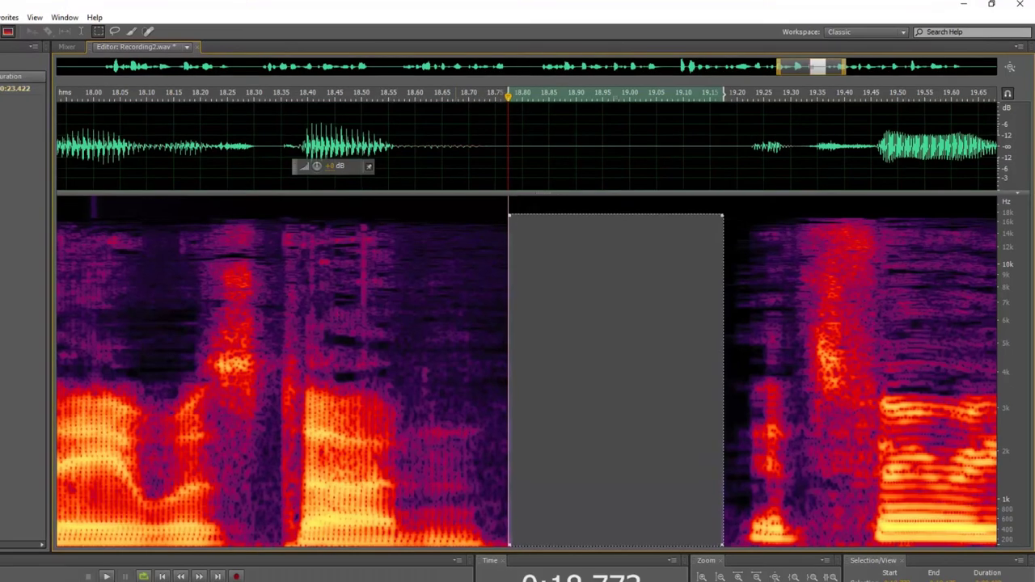
left_click_drag(443, 140, 802, 140)
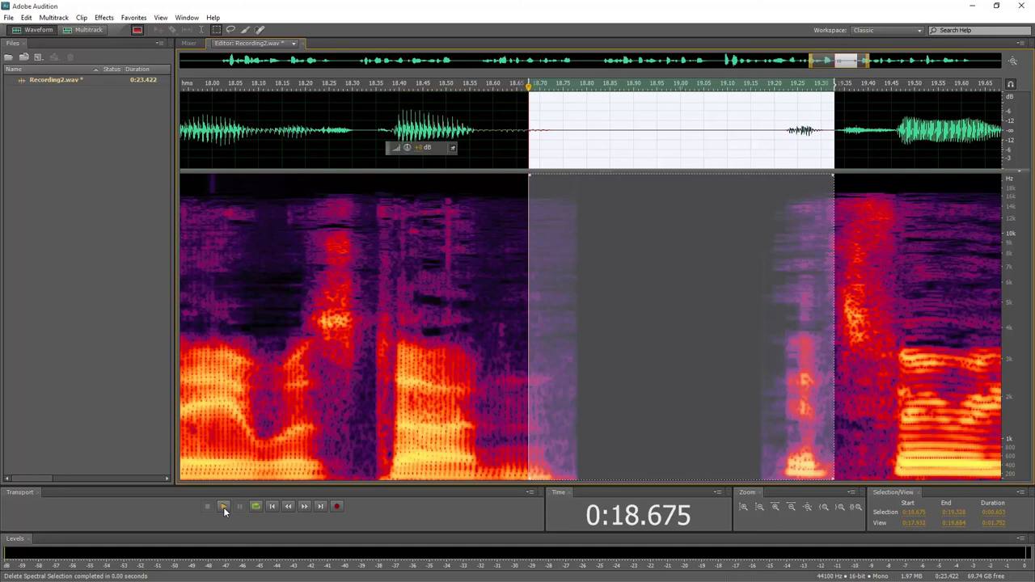
Play back the cleaned stretch around the 18.7–19.3 s pause to check it.
left_click(223, 505)
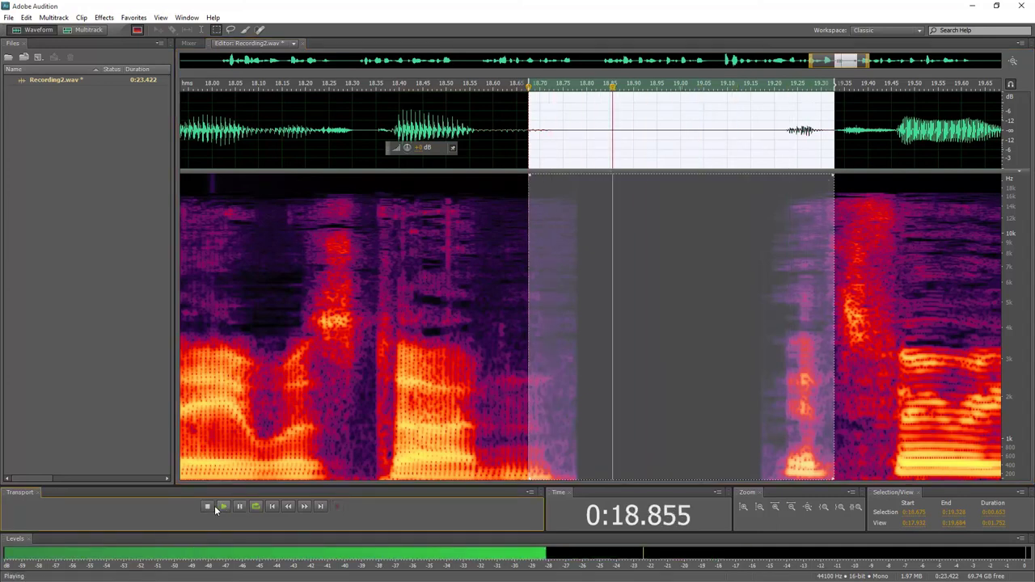
left_click(343, 339)
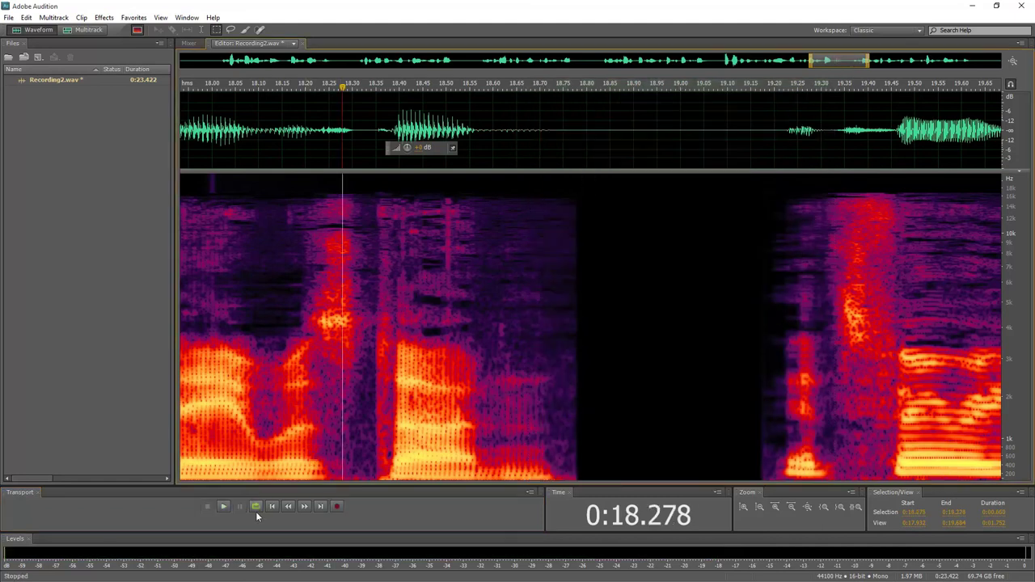
left_click(222, 507)
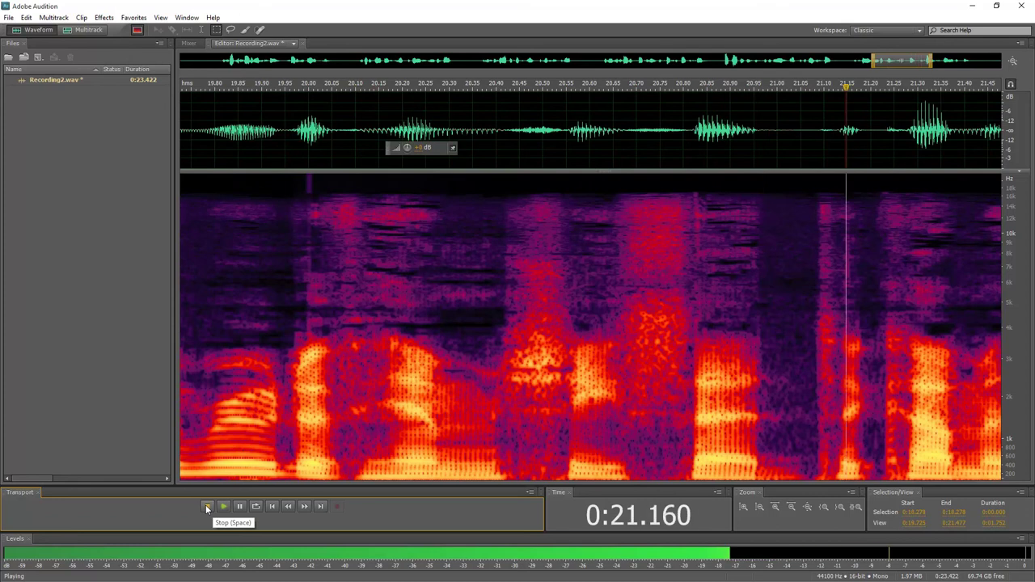
left_click(207, 506)
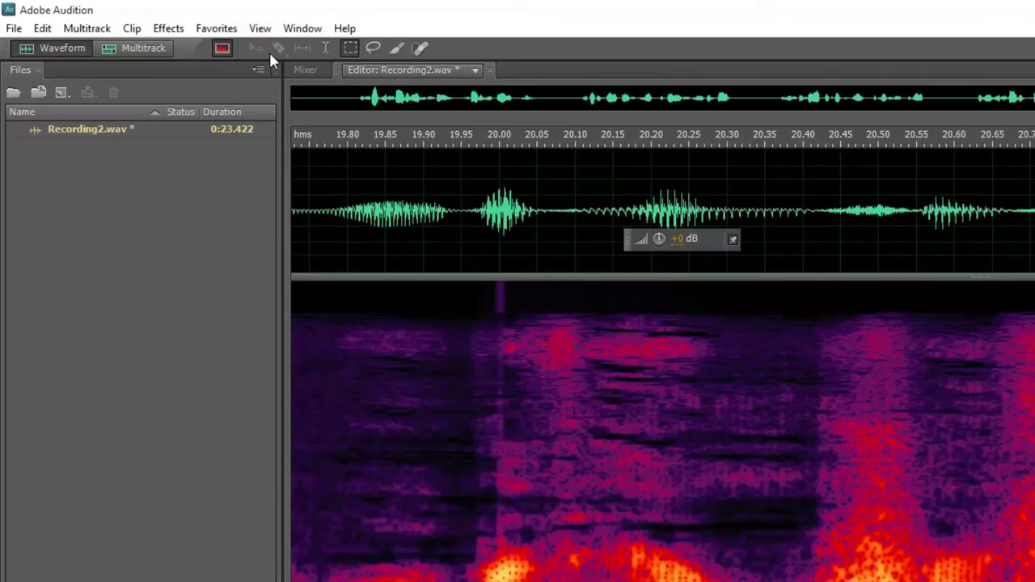
Save Recording2.wav and close Audition.
left_click(14, 28)
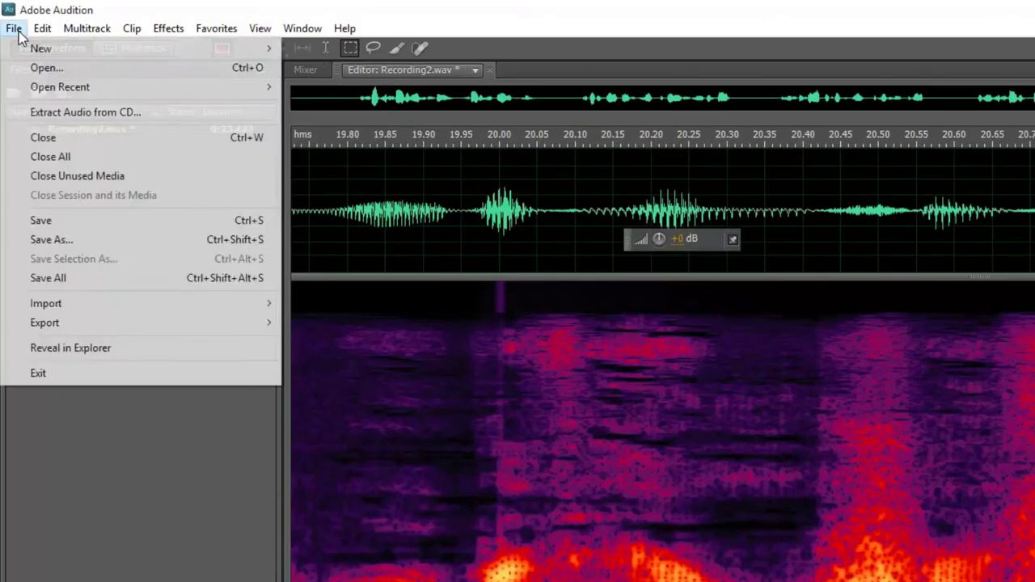
left_click(54, 217)
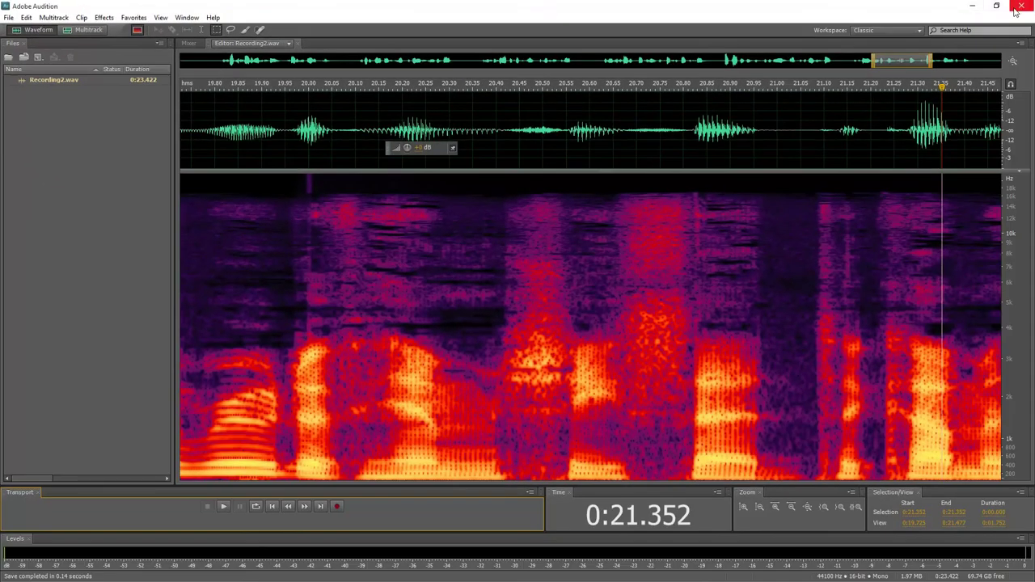
left_click(1015, 9)
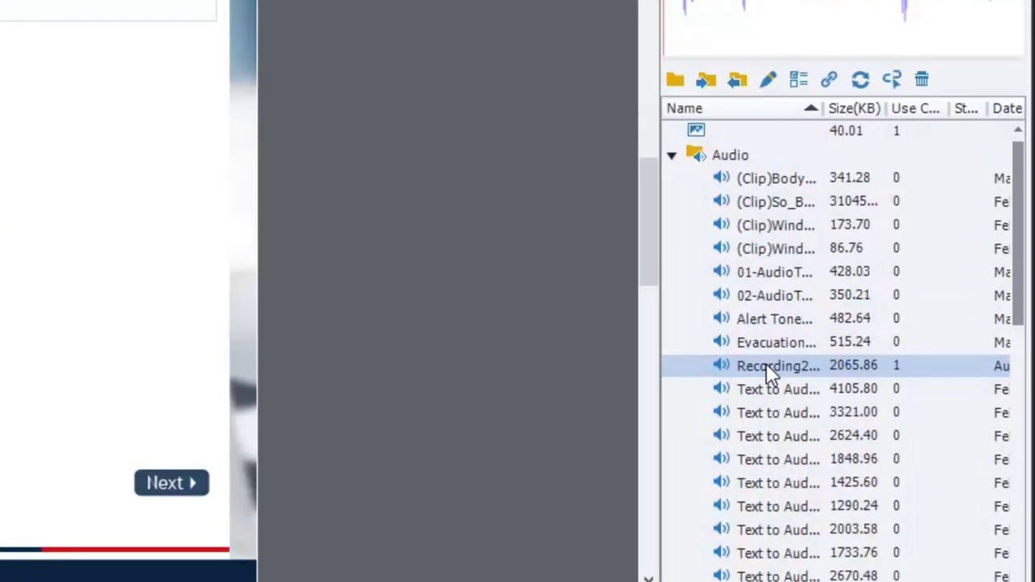
Import the cleaned Desktop Recording2.wav into the Recording2 library item and confirm the update.
double_click(766, 363)
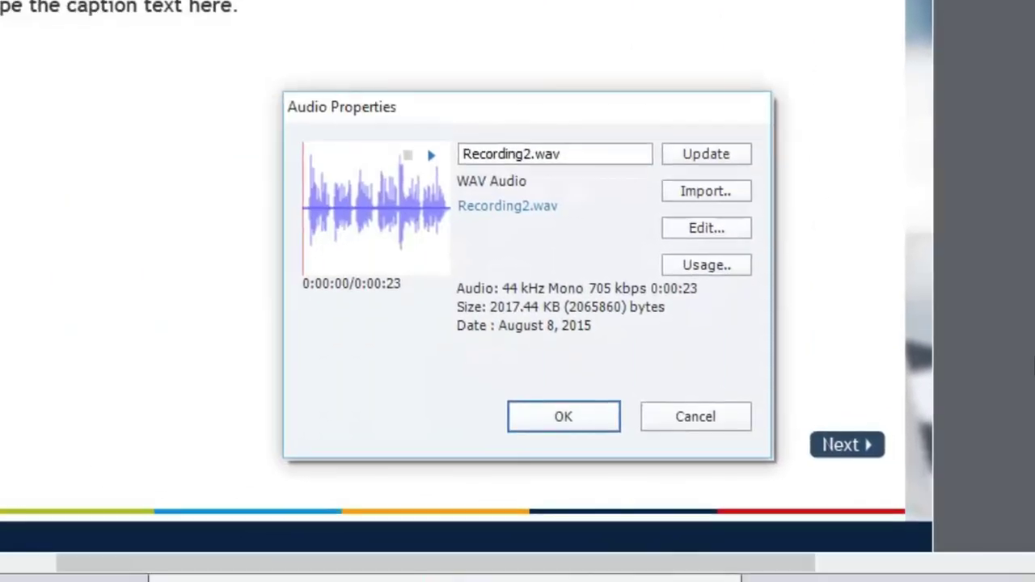
left_click(713, 193)
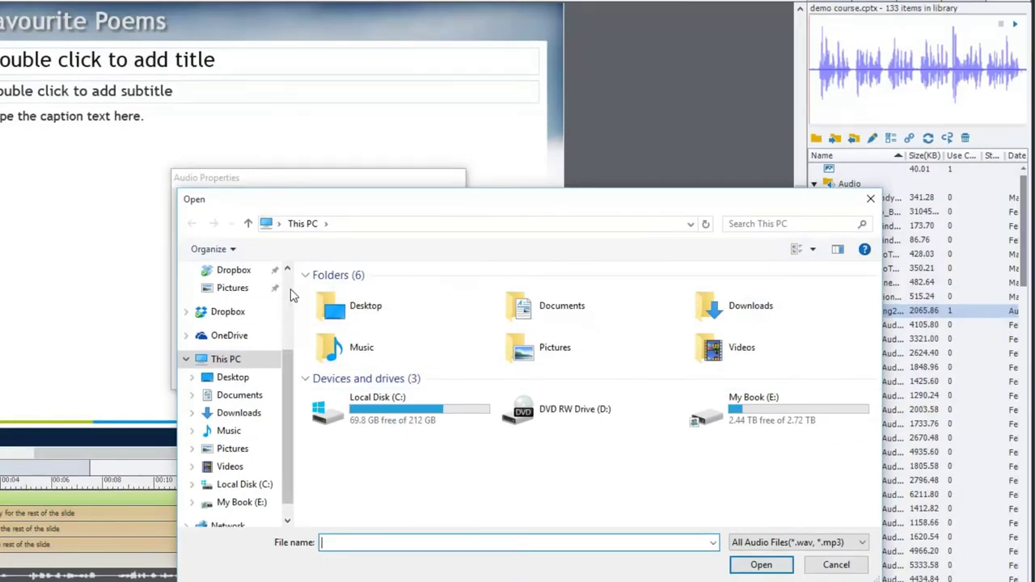
scroll(287, 307, "up", 3)
left_click(232, 293)
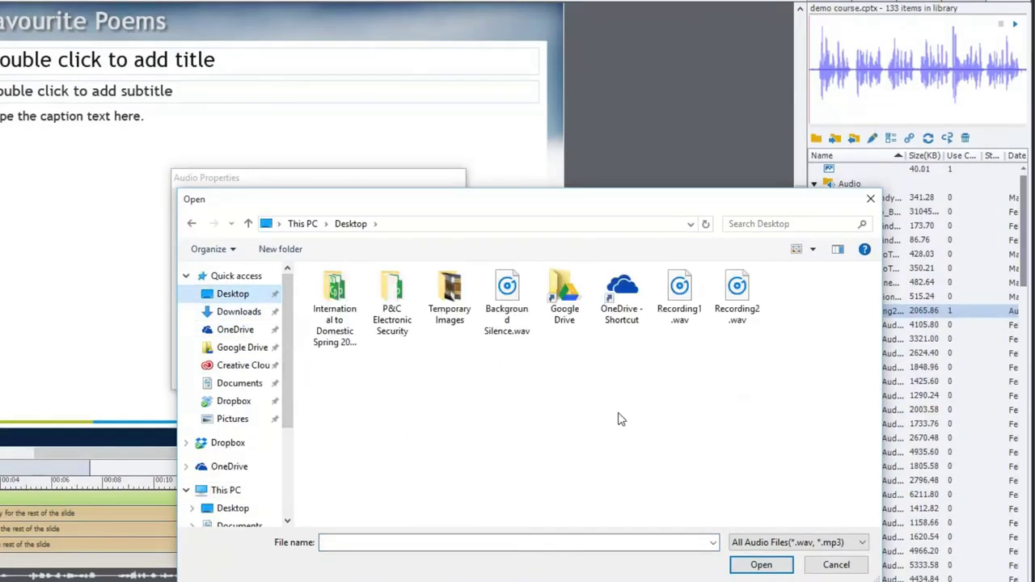
left_click(737, 301)
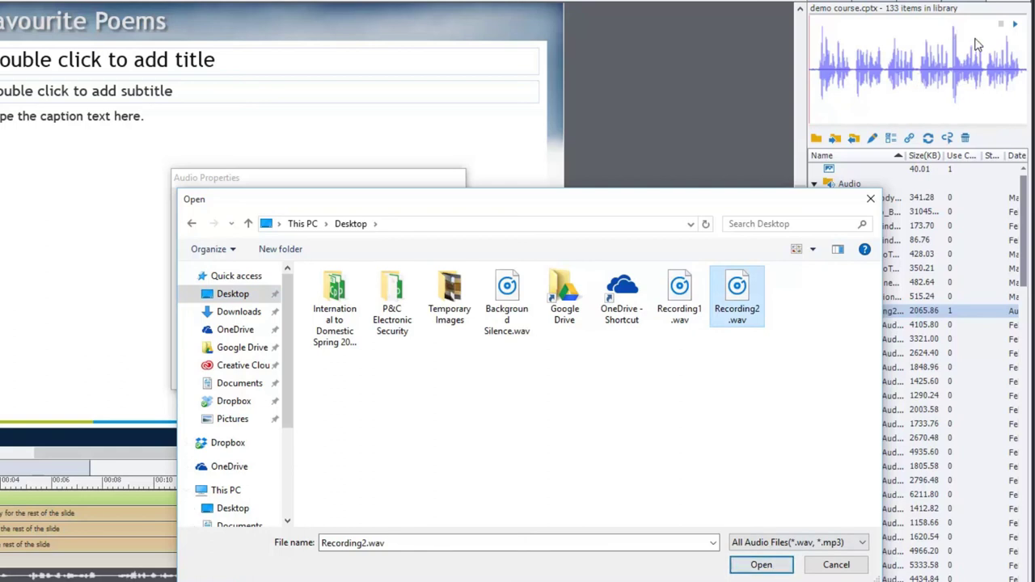
left_click(766, 565)
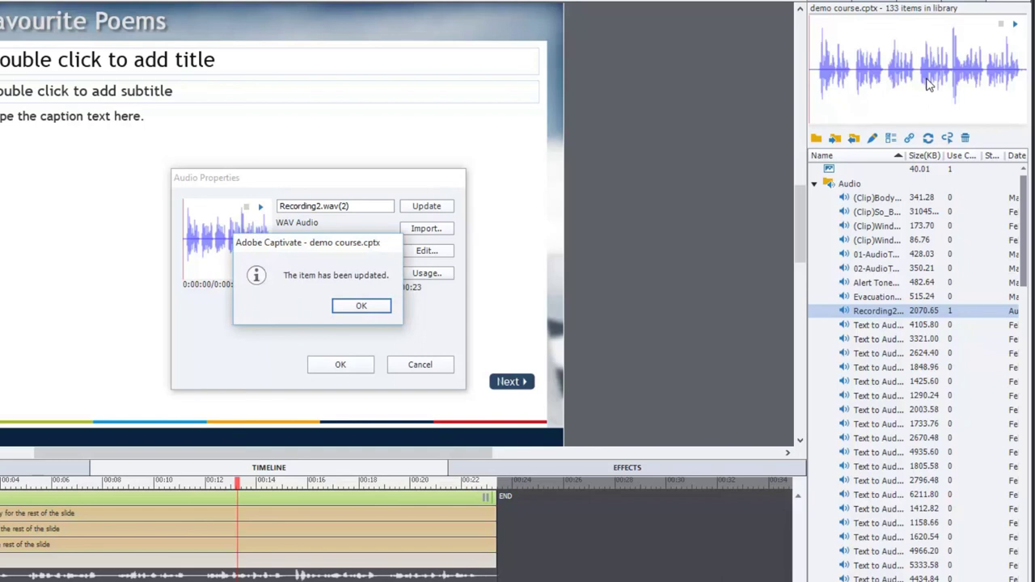
left_click(361, 306)
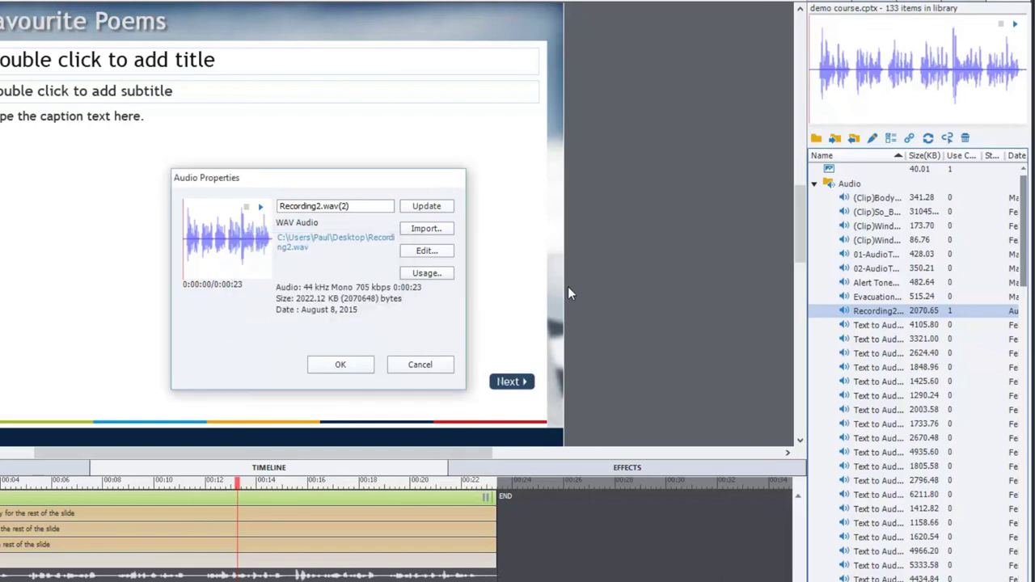
left_click(340, 364)
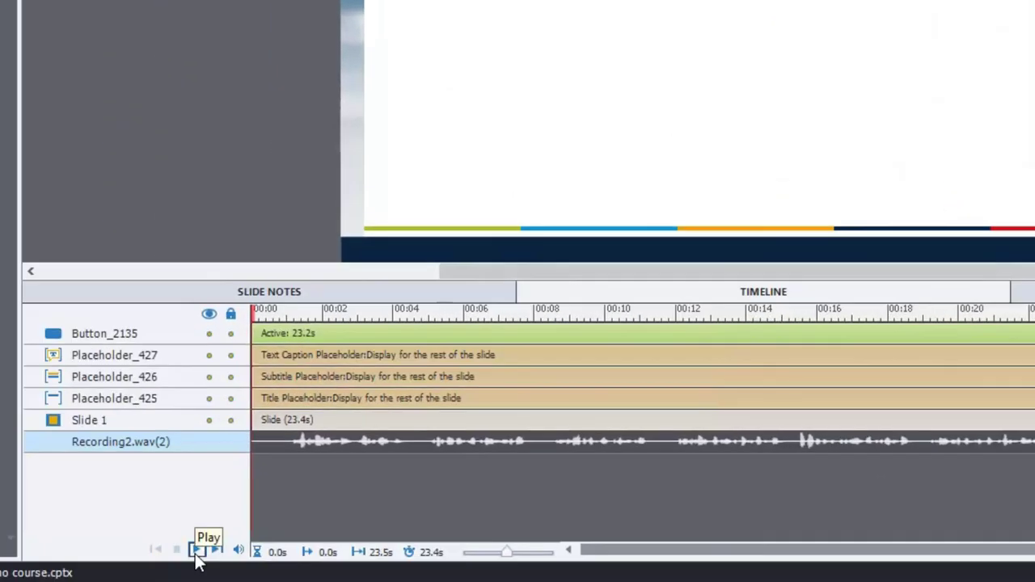
left_click(196, 553)
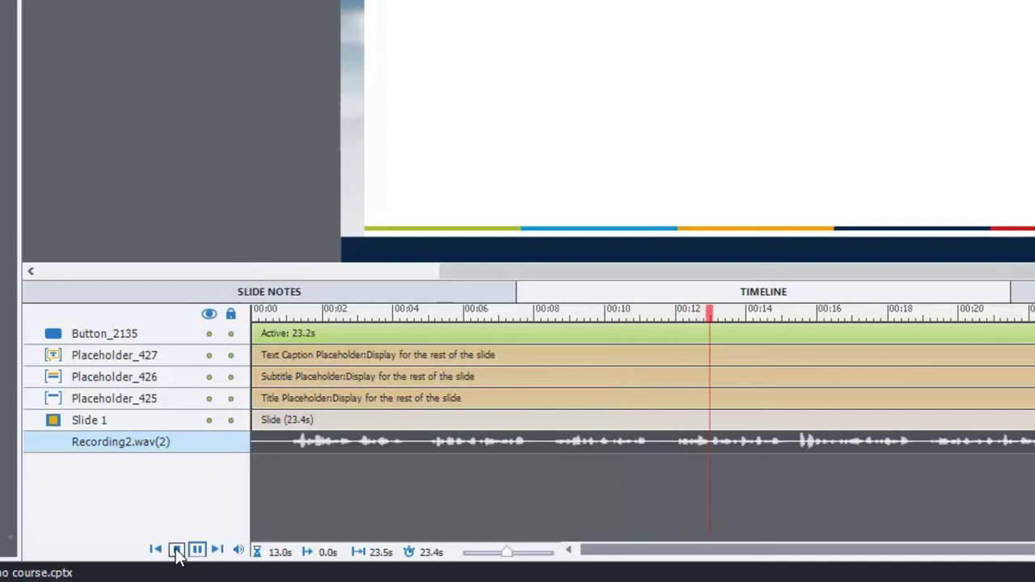
left_click(177, 552)
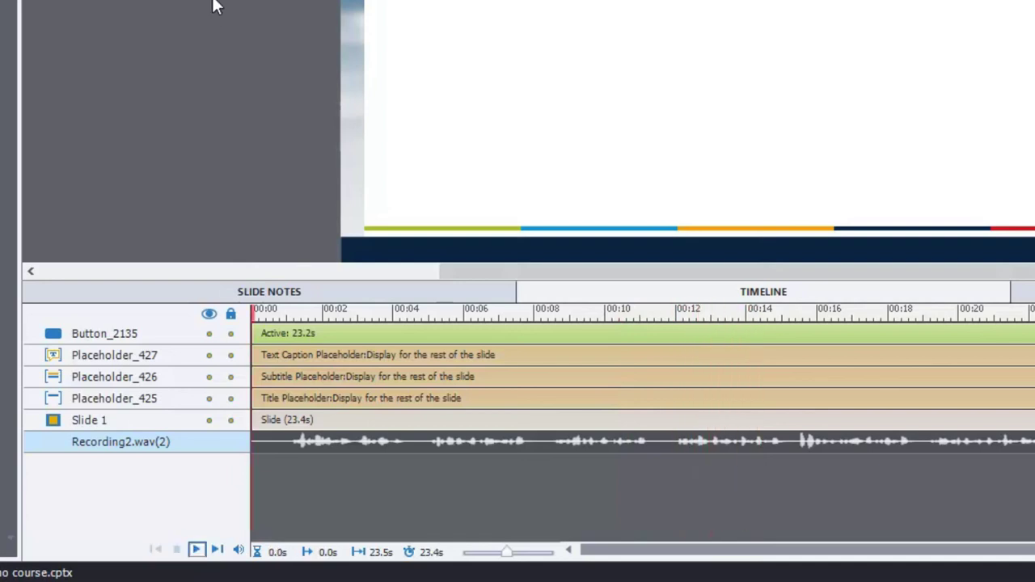